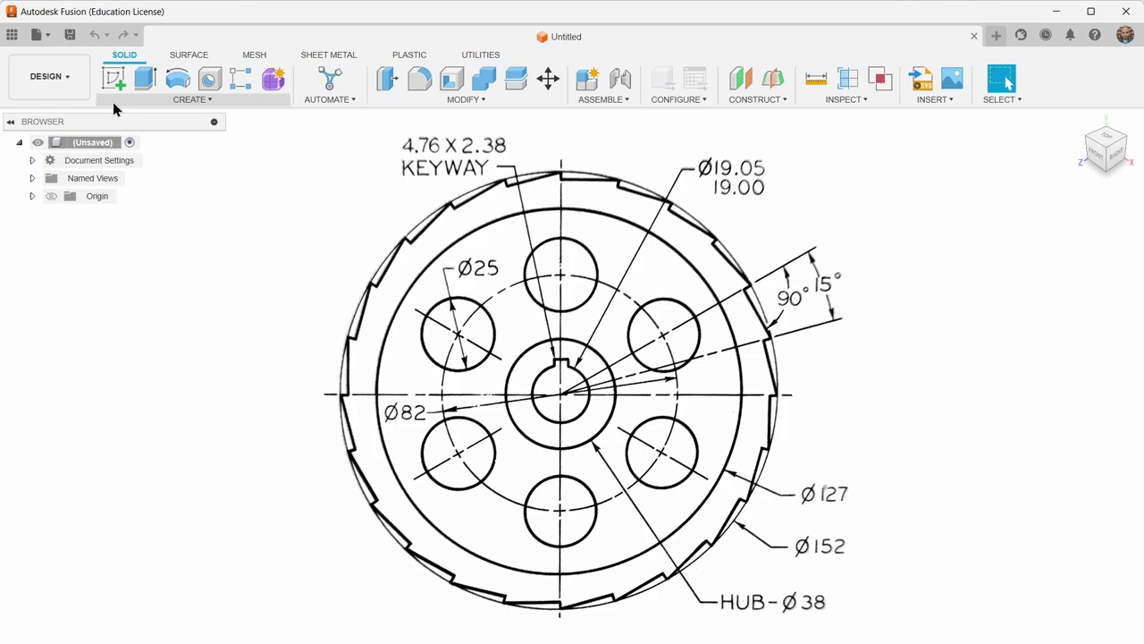
Step: Create a new component named 'Ratchet Wheel' in place of the default-named one
{"action": "left_click", "coordinate": [586, 81]}
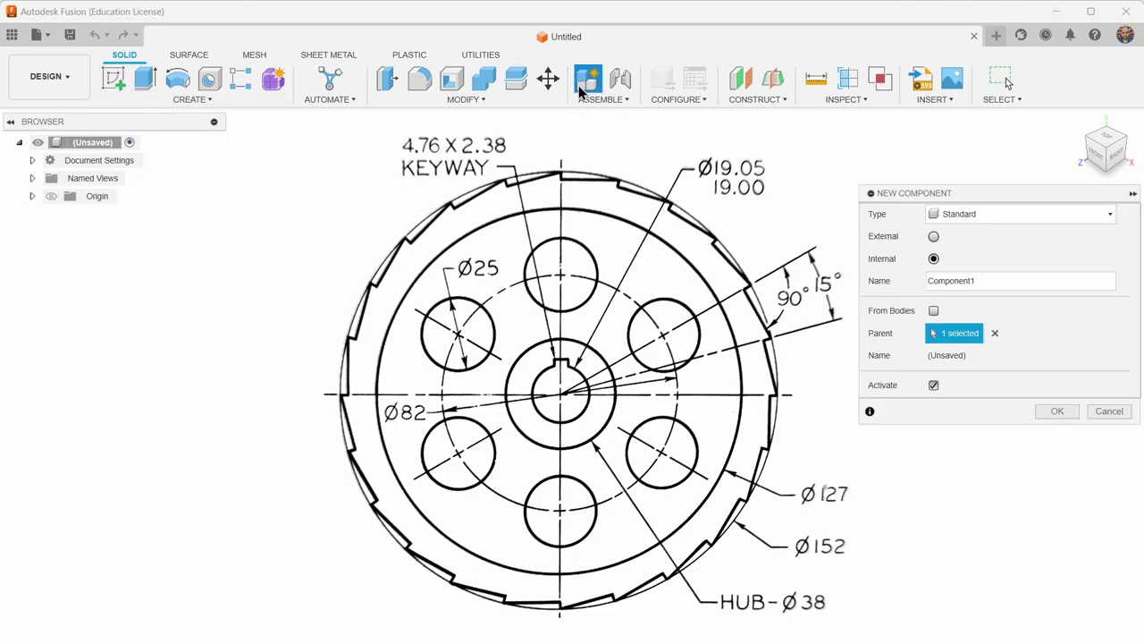
{"action": "key", "text": "Return"}
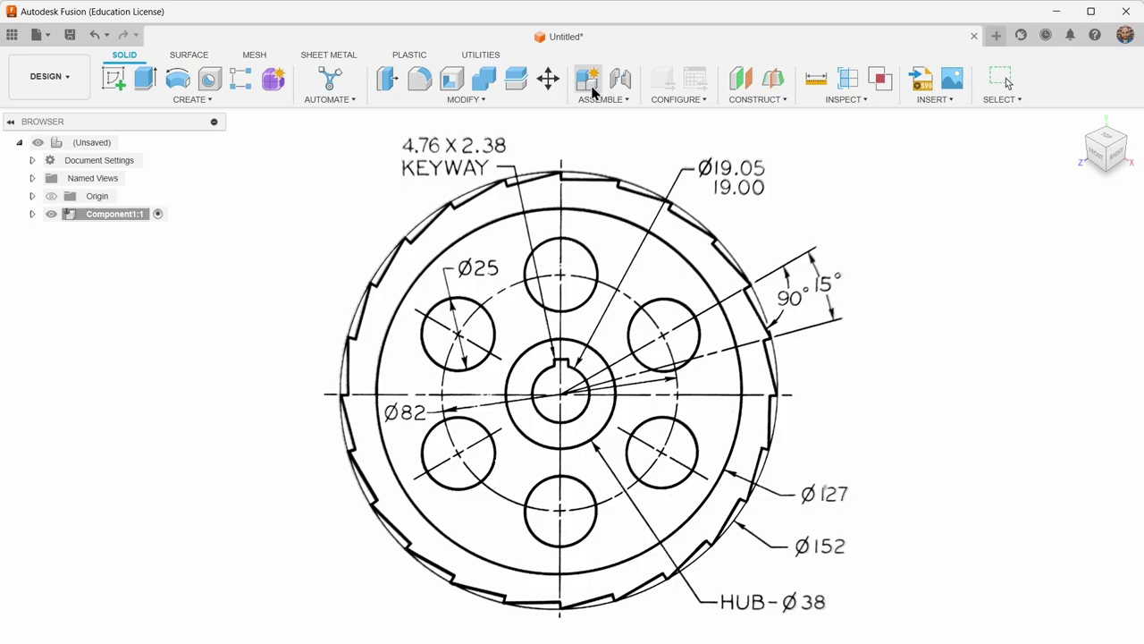
{"action": "key", "text": "ctrl+z"}
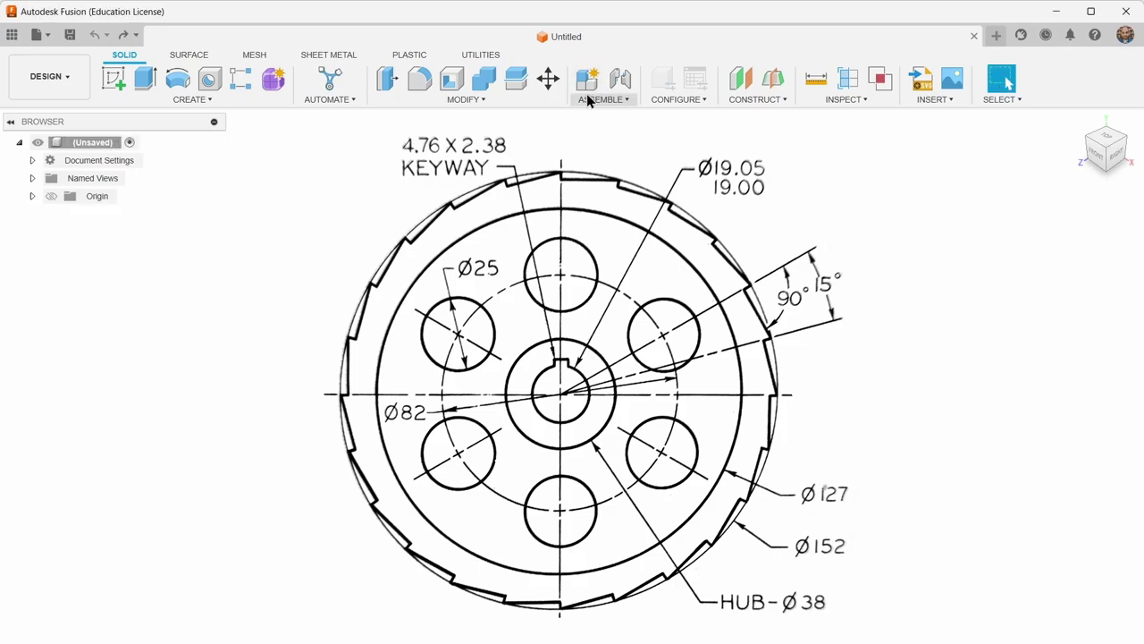
{"action": "left_click", "coordinate": [587, 82]}
{"action": "double_click", "coordinate": [996, 282]}
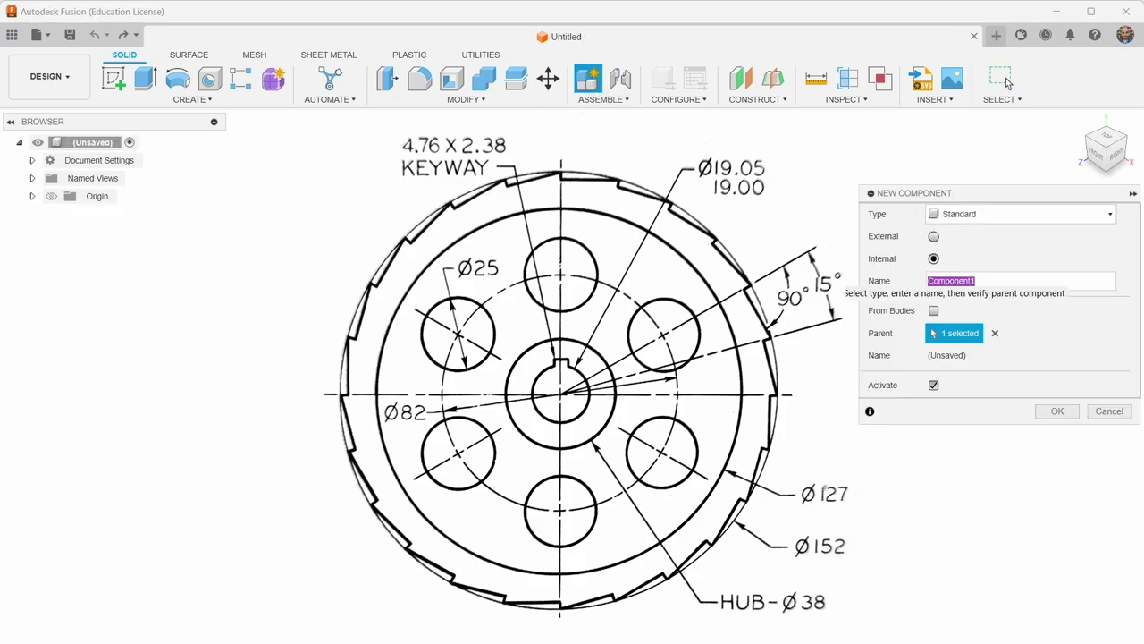
{"action": "type", "text": "Ratchet Wheel"}
{"action": "key", "text": "Return"}
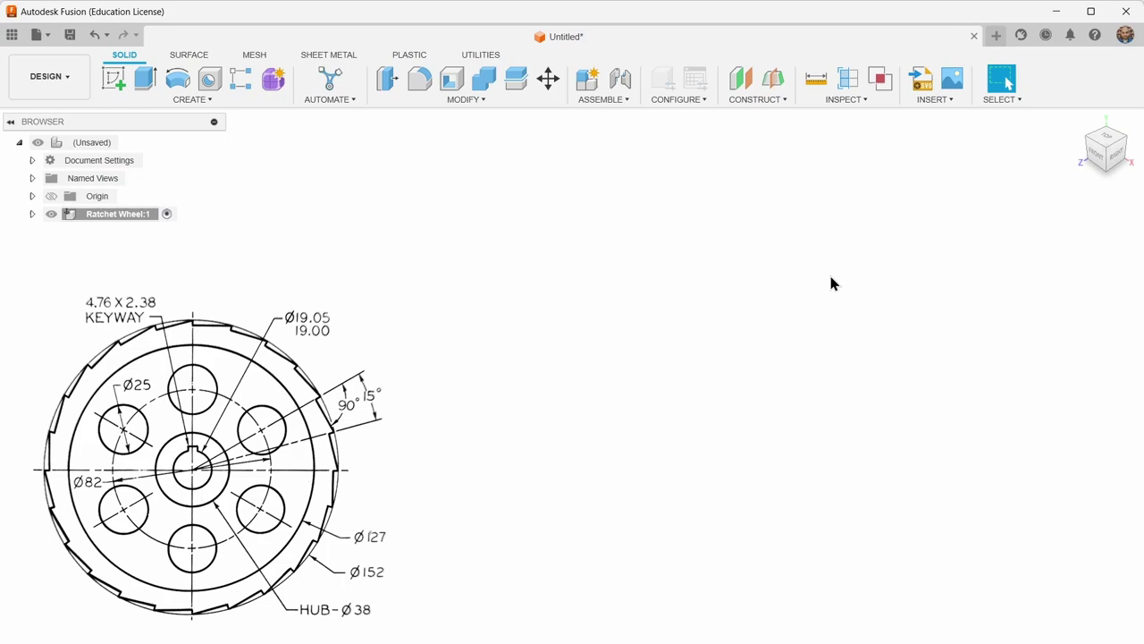
Step: Sketch a Ø19 mm circle at the origin on the front plane and move its dimension clear
{"action": "left_click", "coordinate": [113, 79]}
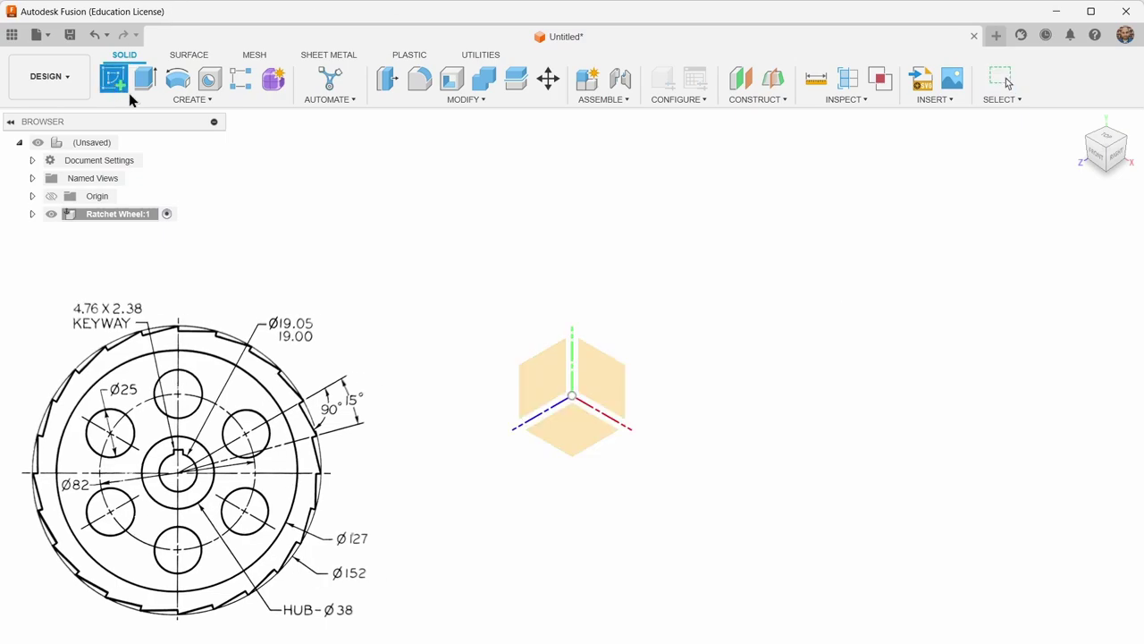
{"action": "left_click", "coordinate": [613, 393]}
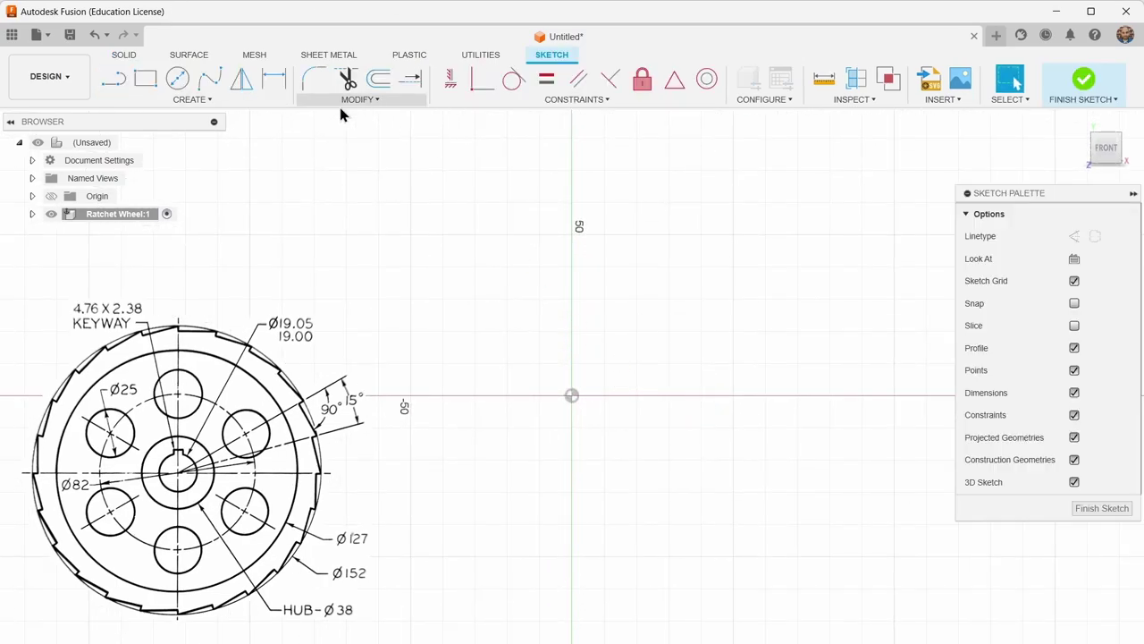
{"action": "left_click", "coordinate": [178, 79]}
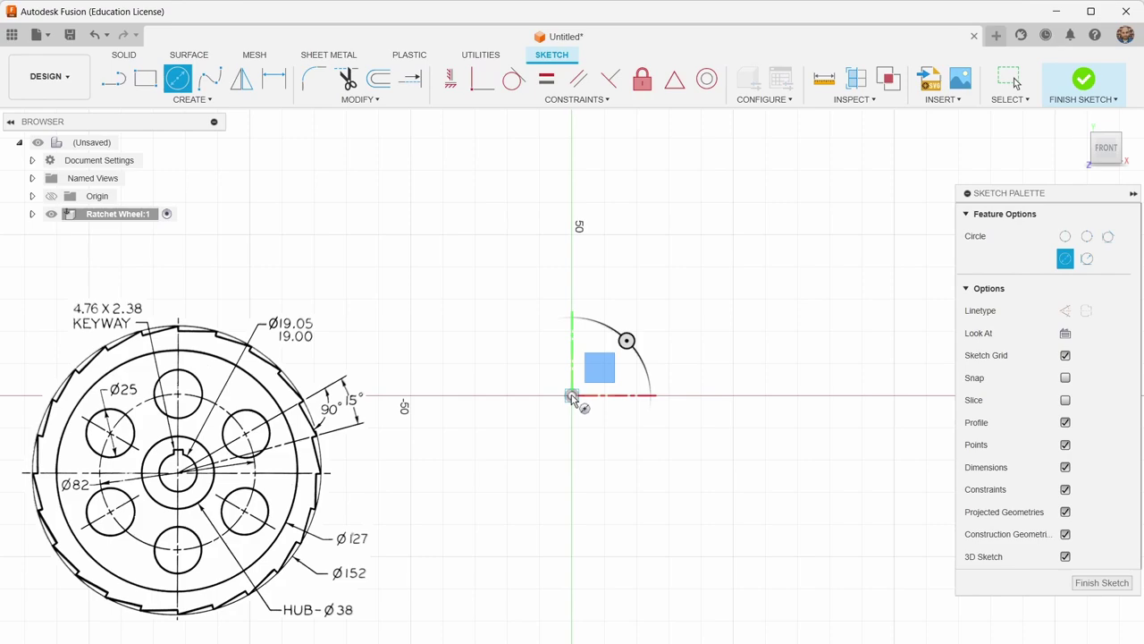
{"action": "left_click", "coordinate": [572, 396]}
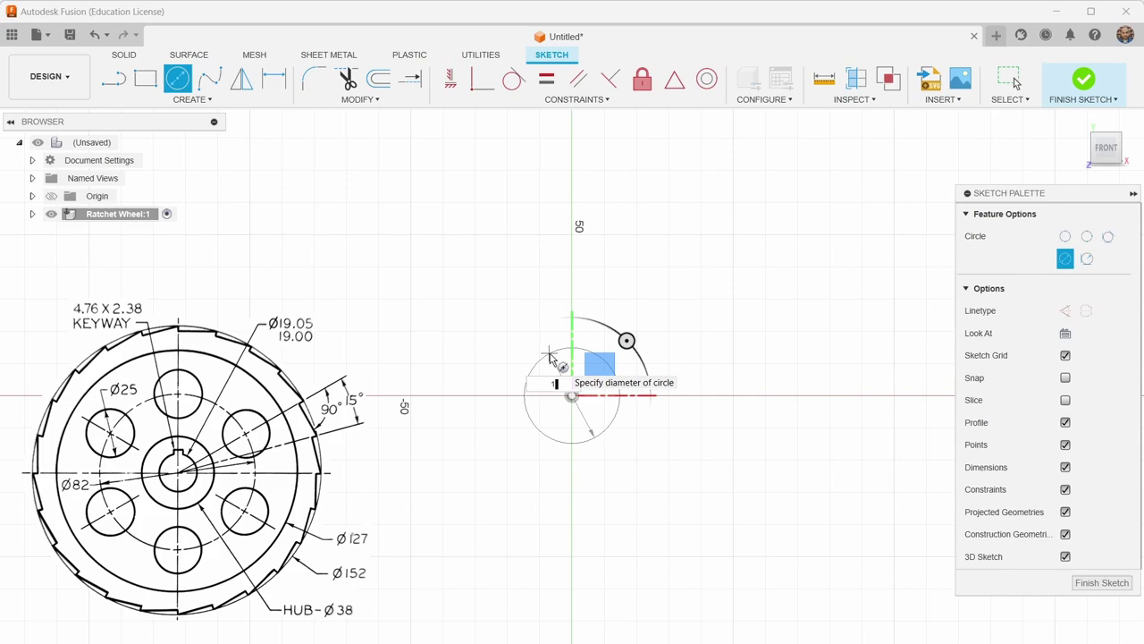
{"action": "key", "text": "Escape"}
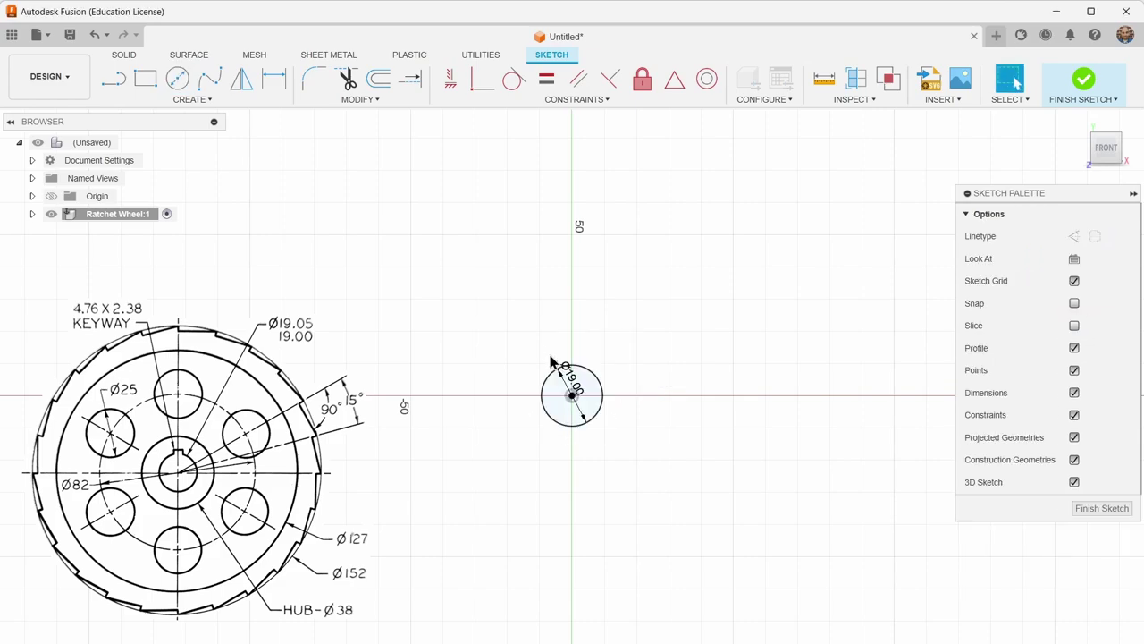
{"action": "left_click_drag", "start_coordinate": [572, 384], "coordinate": [610, 367]}
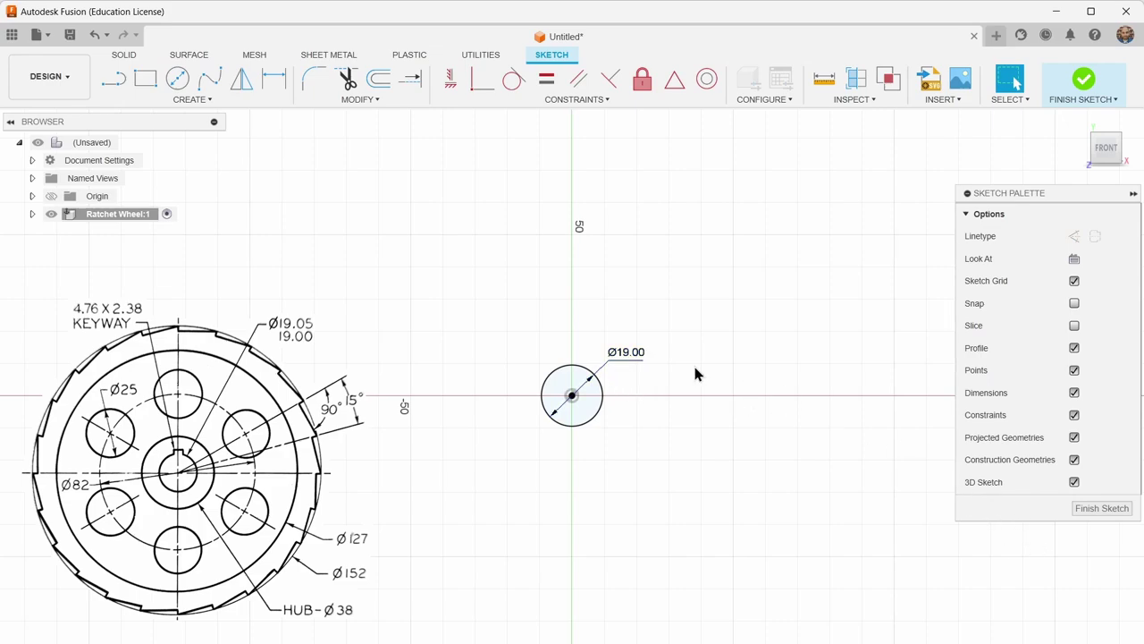
{"action": "left_click_drag", "start_coordinate": [624, 357], "coordinate": [602, 367]}
Step: Browse the workspace list
{"action": "left_click", "coordinate": [69, 77]}
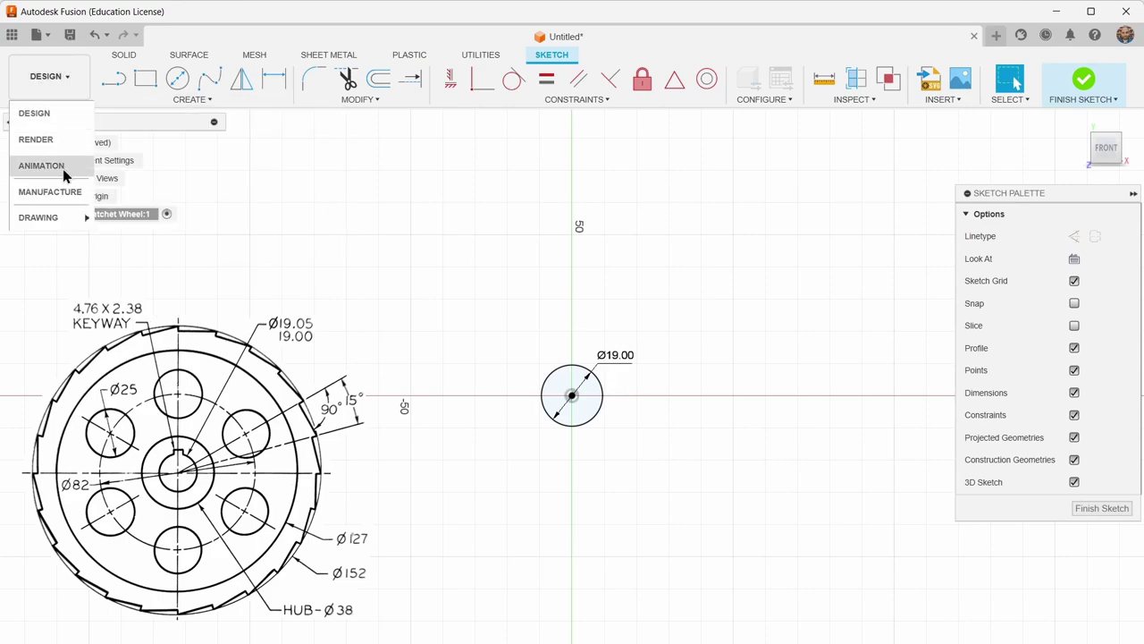
{"action": "mouse_move", "coordinate": [51, 220]}
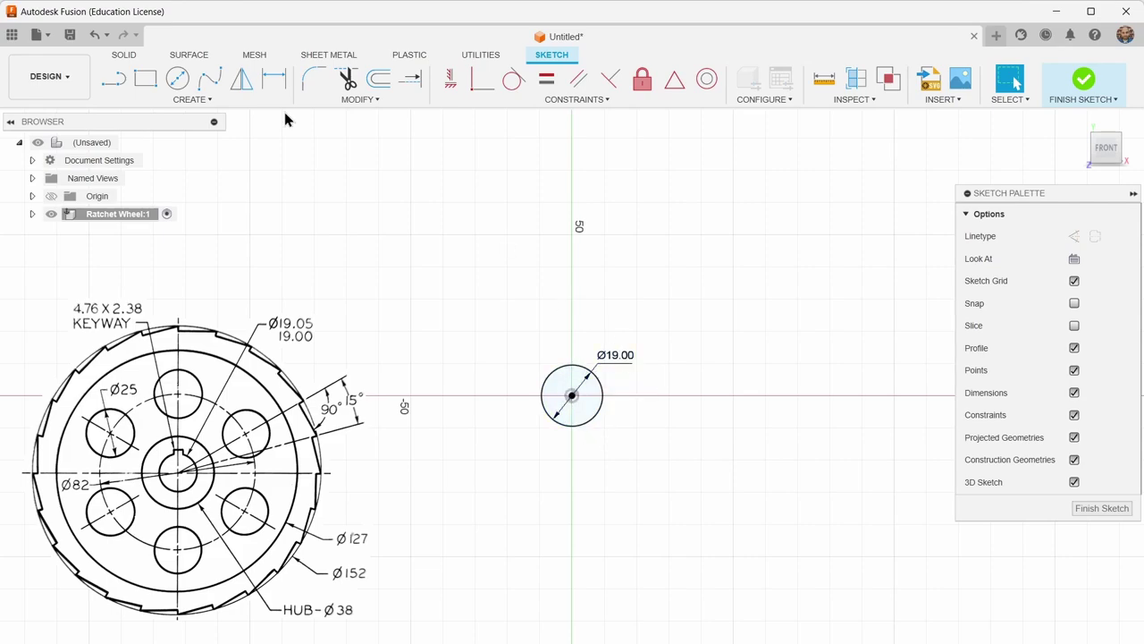
{"action": "scroll", "coordinate": [568, 424], "scroll_direction": "down", "scroll_amount": 3}
{"action": "scroll", "coordinate": [568, 424], "scroll_direction": "up", "scroll_amount": 10}
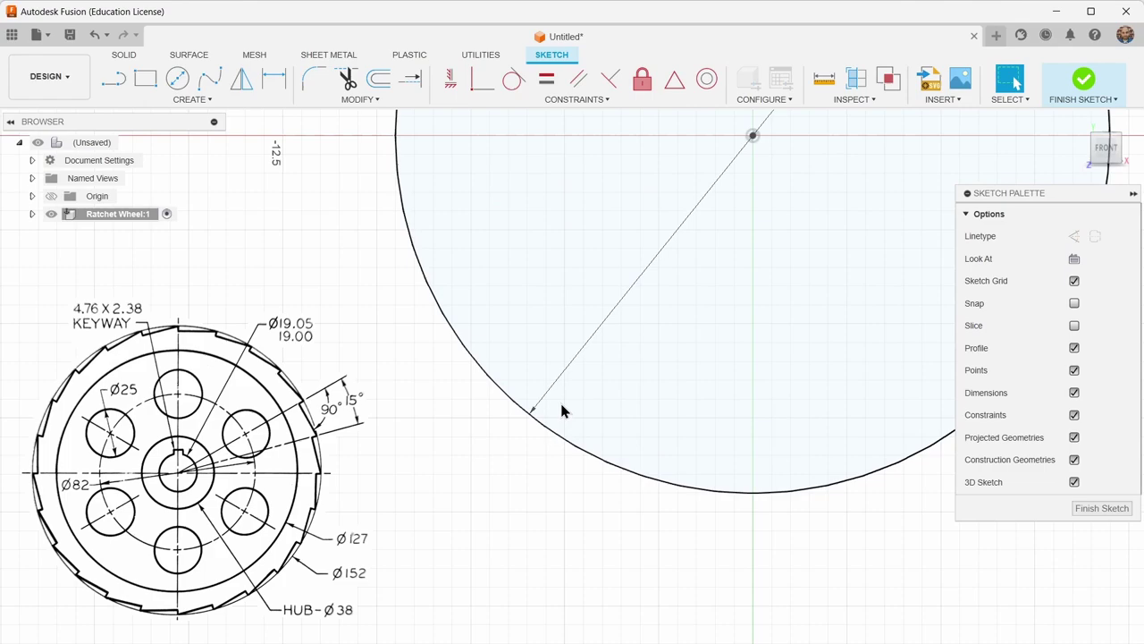
{"action": "scroll", "coordinate": [498, 402], "scroll_direction": "down", "scroll_amount": 5}
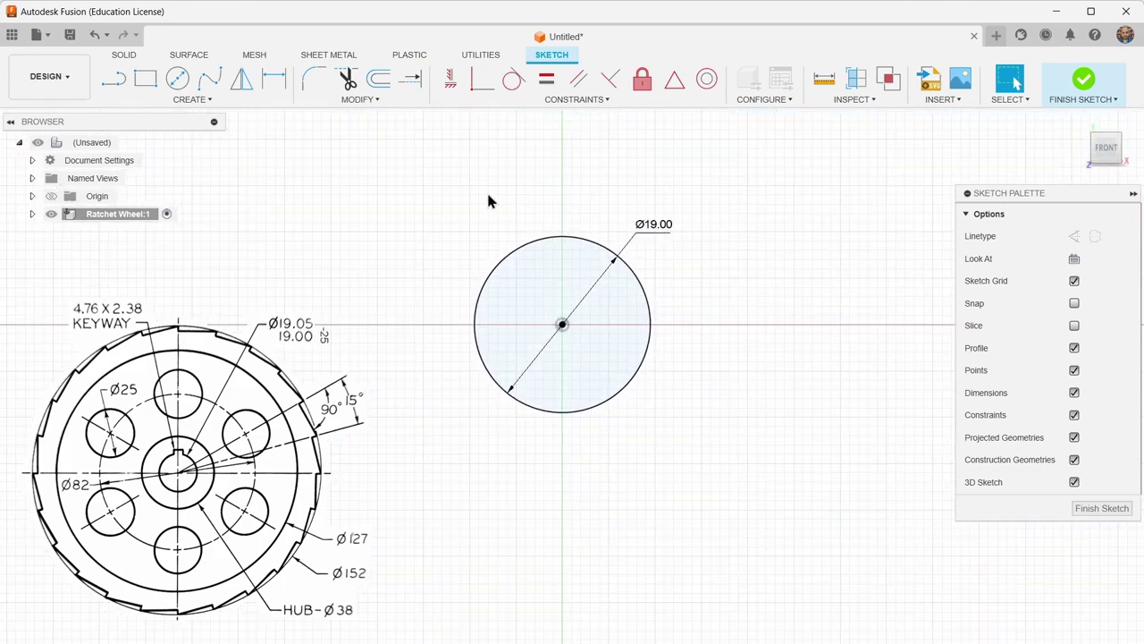
Step: Draw a 4.76 × 4.76 mm center rectangle on the top point of the Ø19 circle
{"action": "middle_click_drag", "start_coordinate": [491, 199], "coordinate": [570, 265]}
{"action": "left_click", "coordinate": [223, 101]}
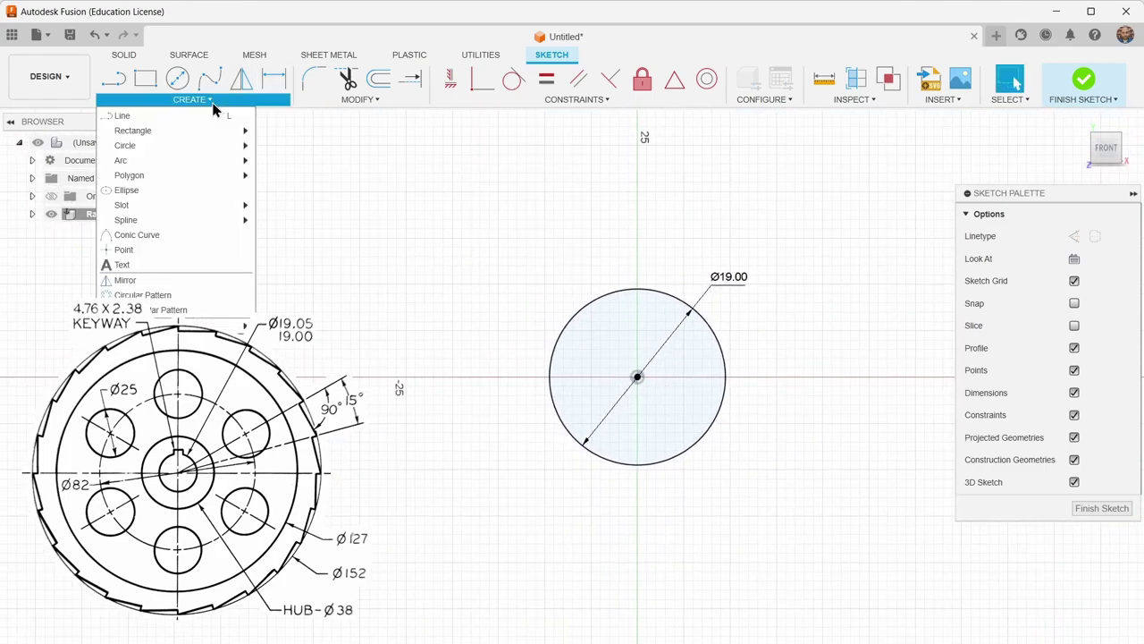
{"action": "mouse_move", "coordinate": [205, 130]}
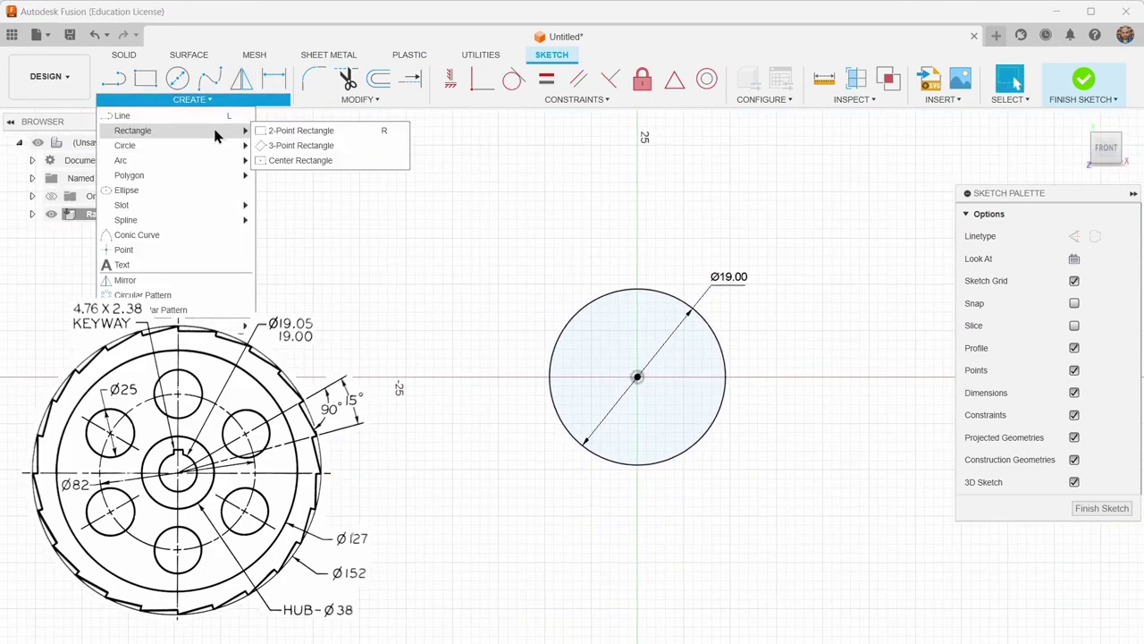
{"action": "left_click", "coordinate": [314, 161]}
{"action": "left_click", "coordinate": [637, 290]}
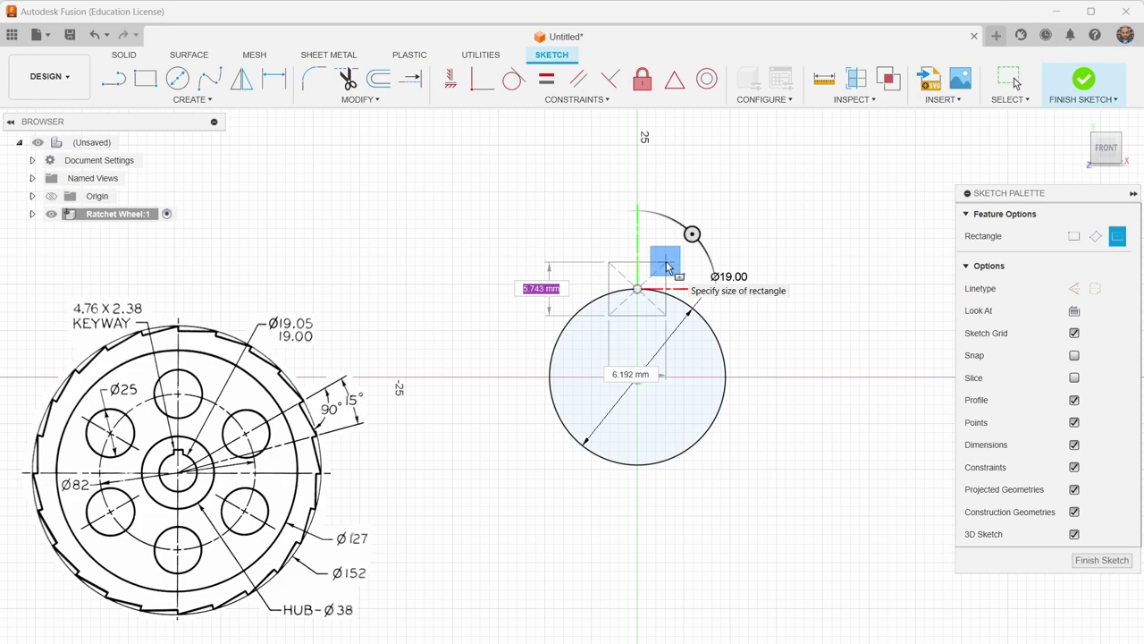
{"action": "type", "text": "4.76"}
{"action": "key", "text": "Tab"}
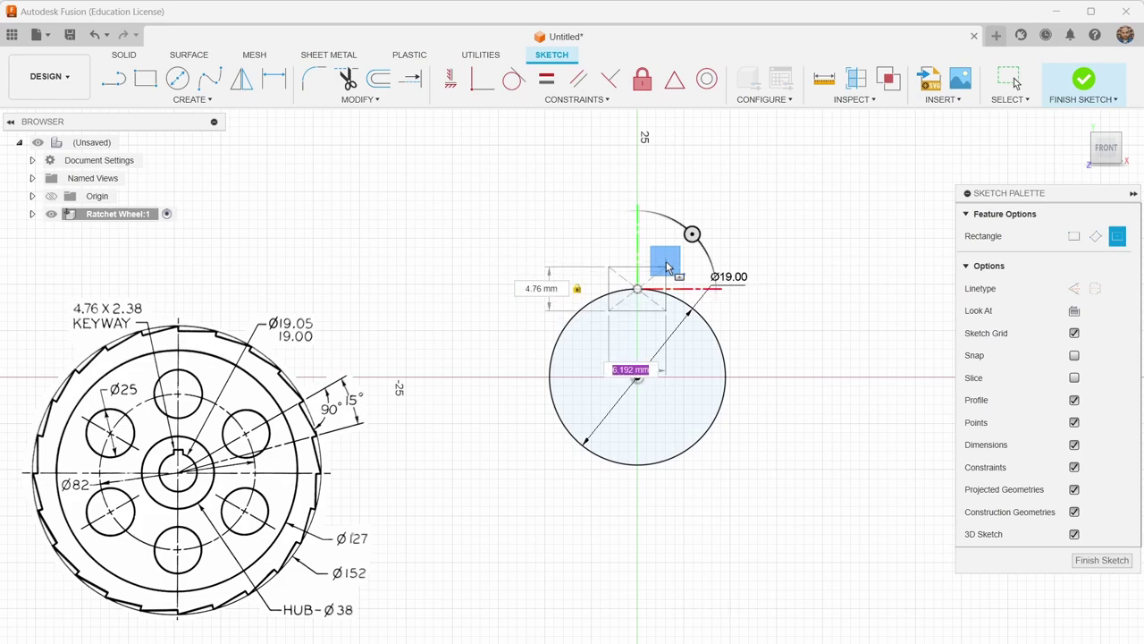
{"action": "type", "text": "4.76"}
{"action": "key", "text": "Tab"}
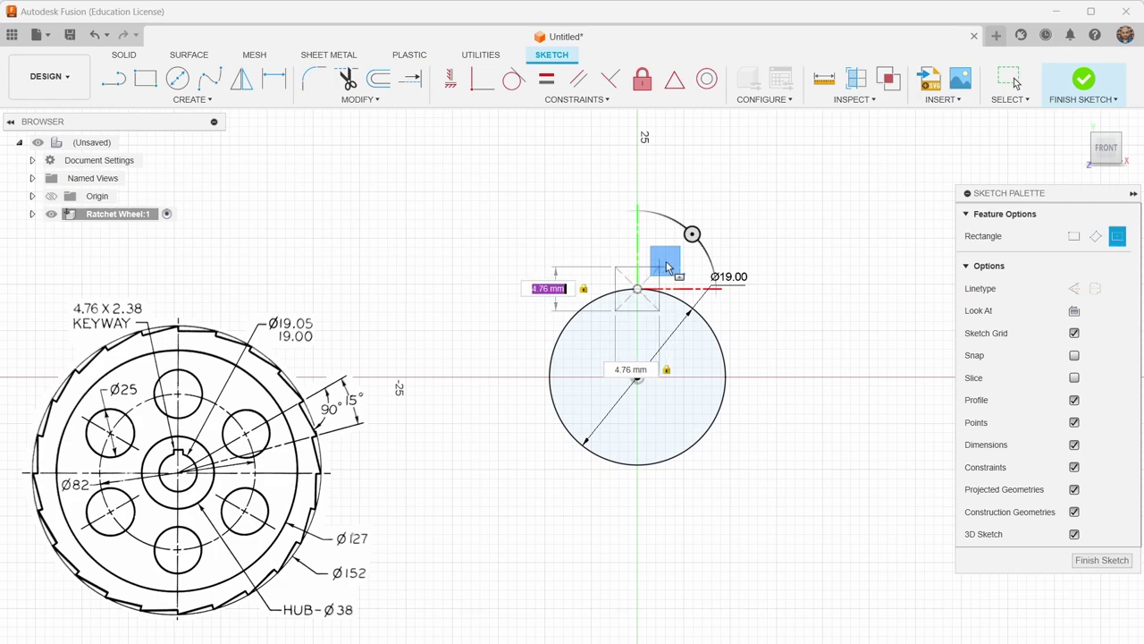
{"action": "key", "text": "Return"}
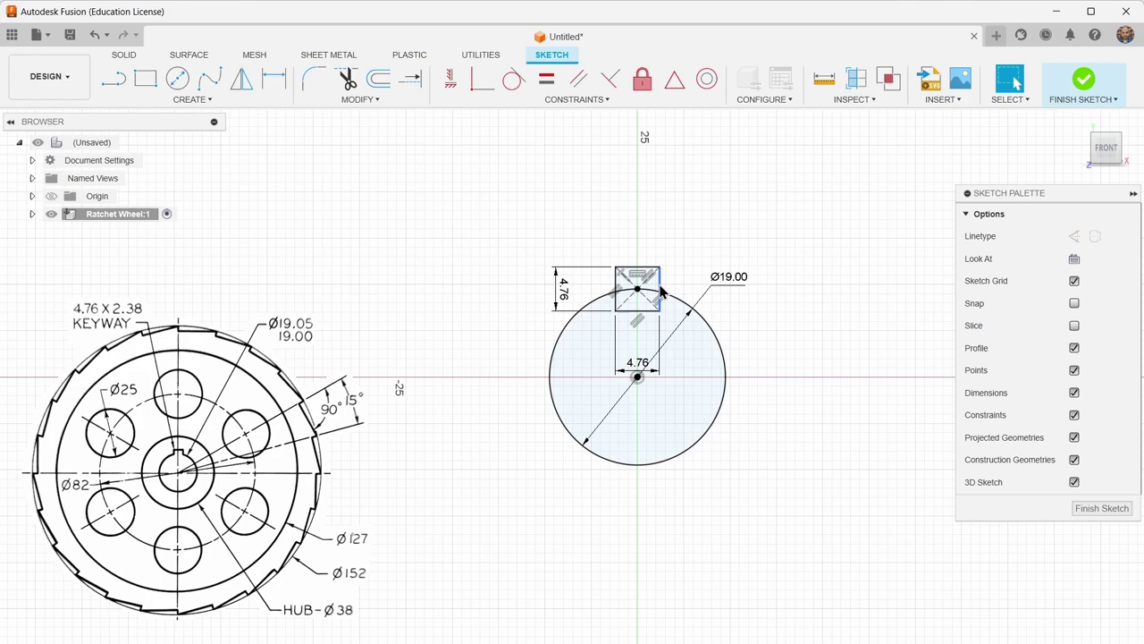
{"action": "scroll", "coordinate": [744, 322], "scroll_direction": "up", "scroll_amount": 2}
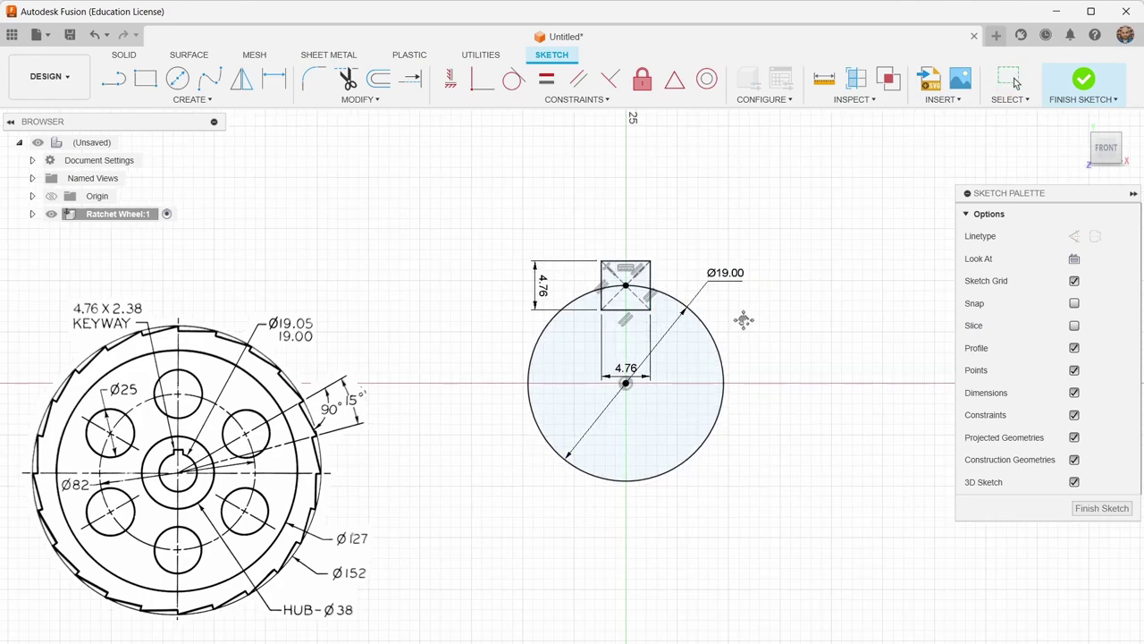
Step: Add a 38 mm diameter hub circle centred on the origin
{"action": "left_click", "coordinate": [178, 78]}
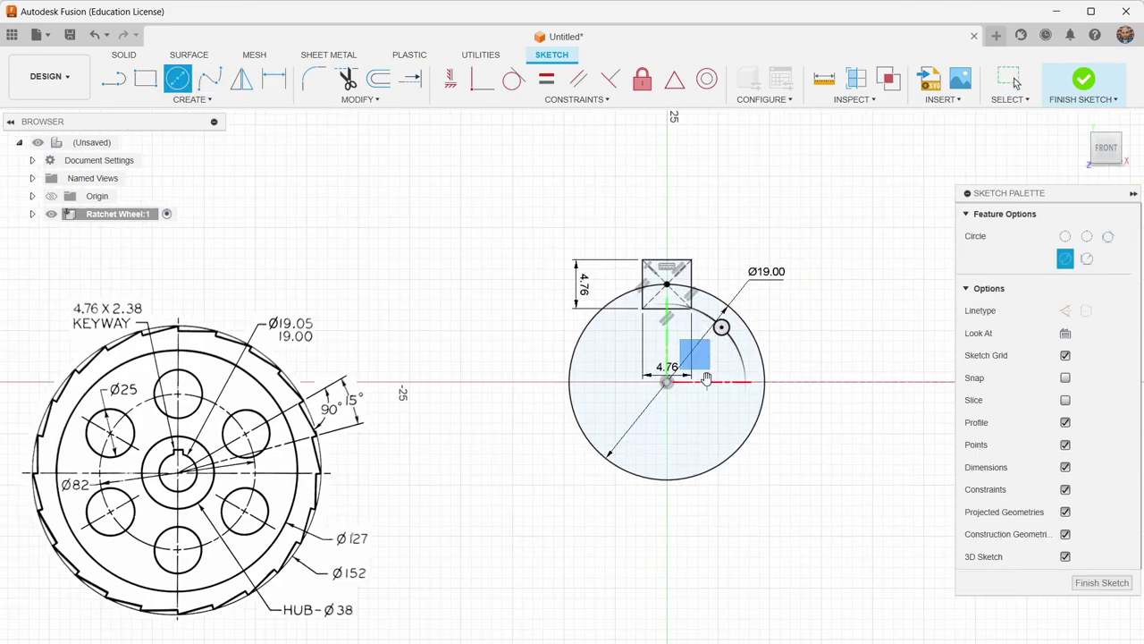
{"action": "left_click", "coordinate": [667, 381]}
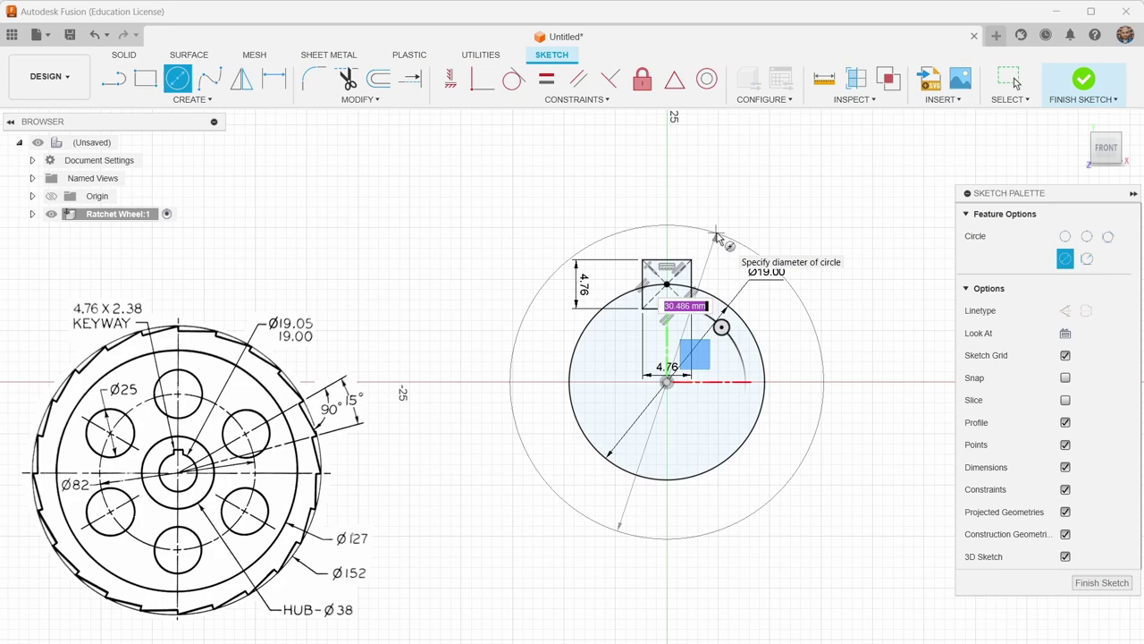
{"action": "type", "text": "38"}
{"action": "key", "text": "Return"}
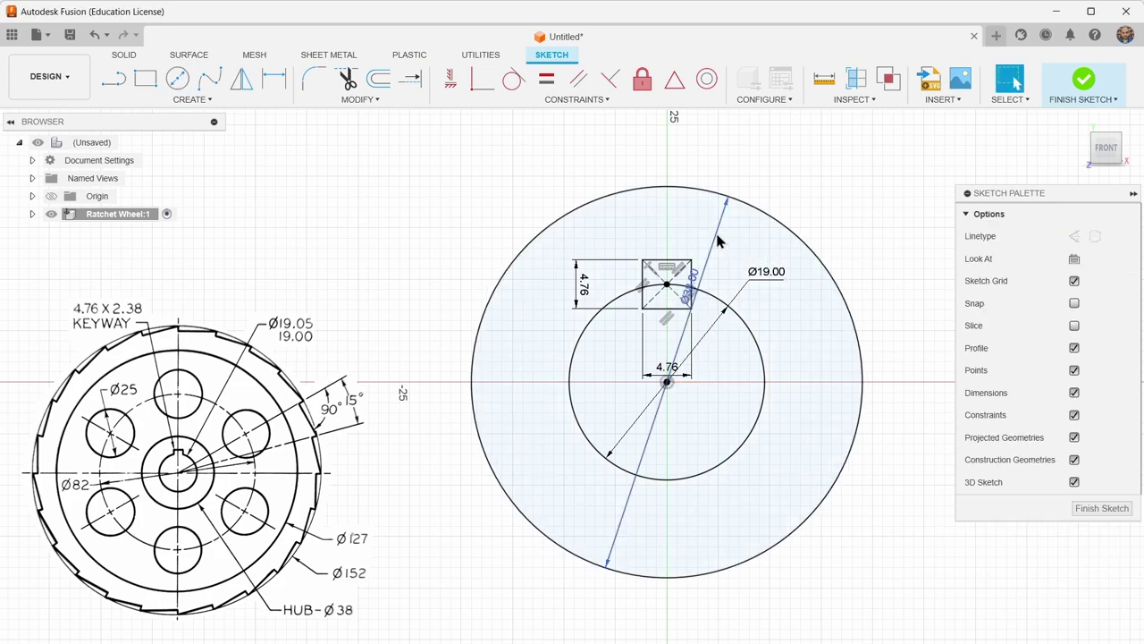
{"action": "scroll", "coordinate": [692, 340], "scroll_direction": "down", "scroll_amount": 3}
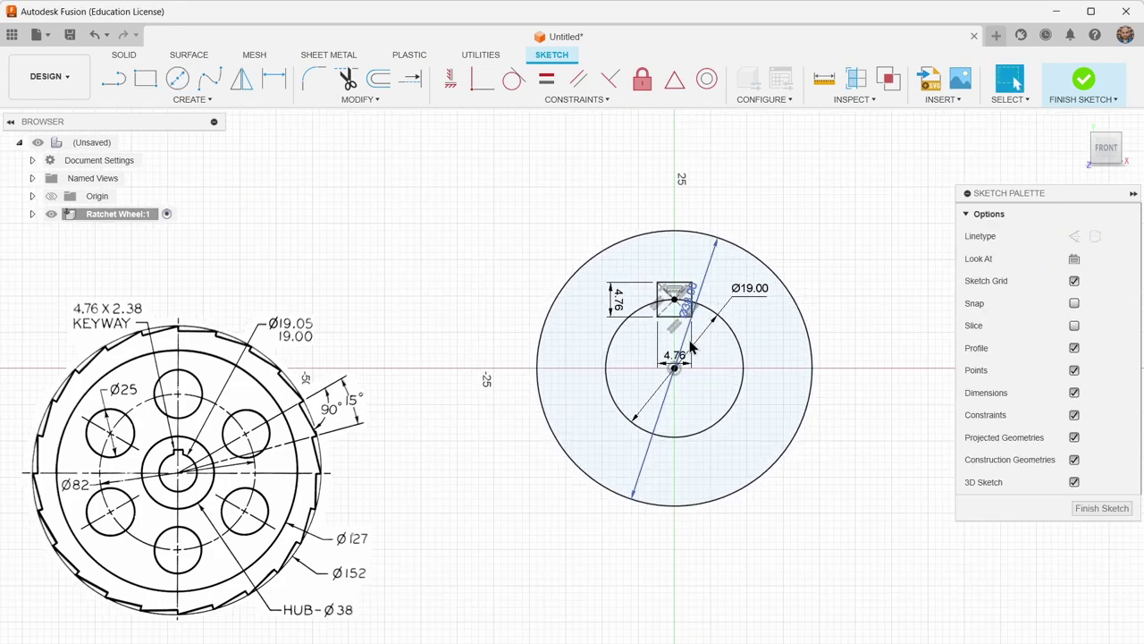
Step: Add an 82 mm diameter circle centred on the origin
{"action": "left_click", "coordinate": [178, 78]}
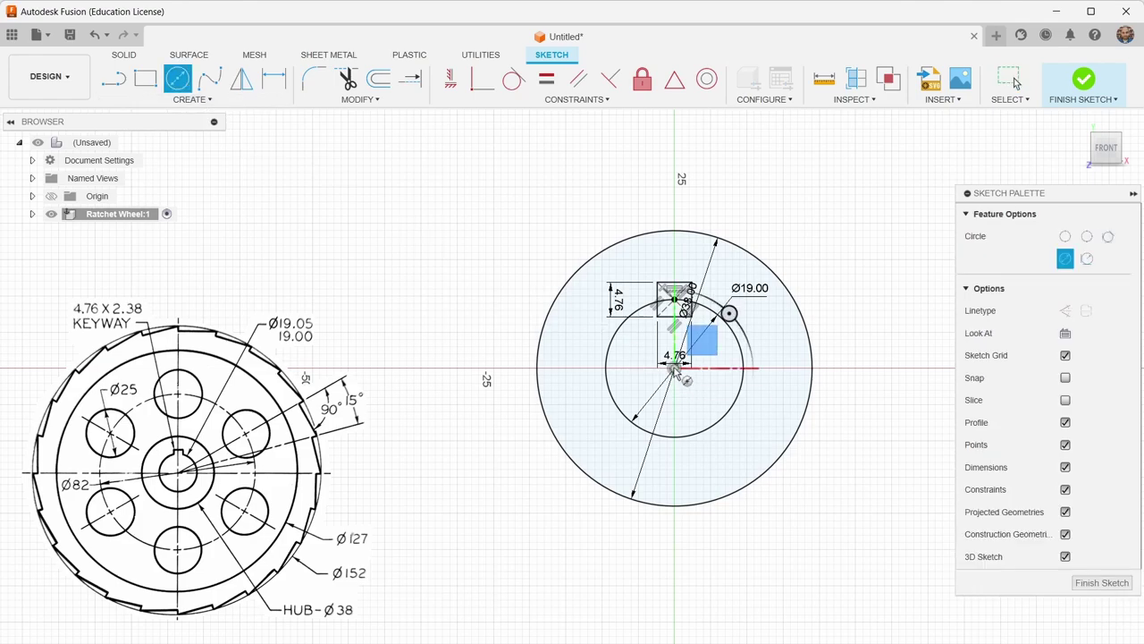
{"action": "left_click", "coordinate": [674, 367]}
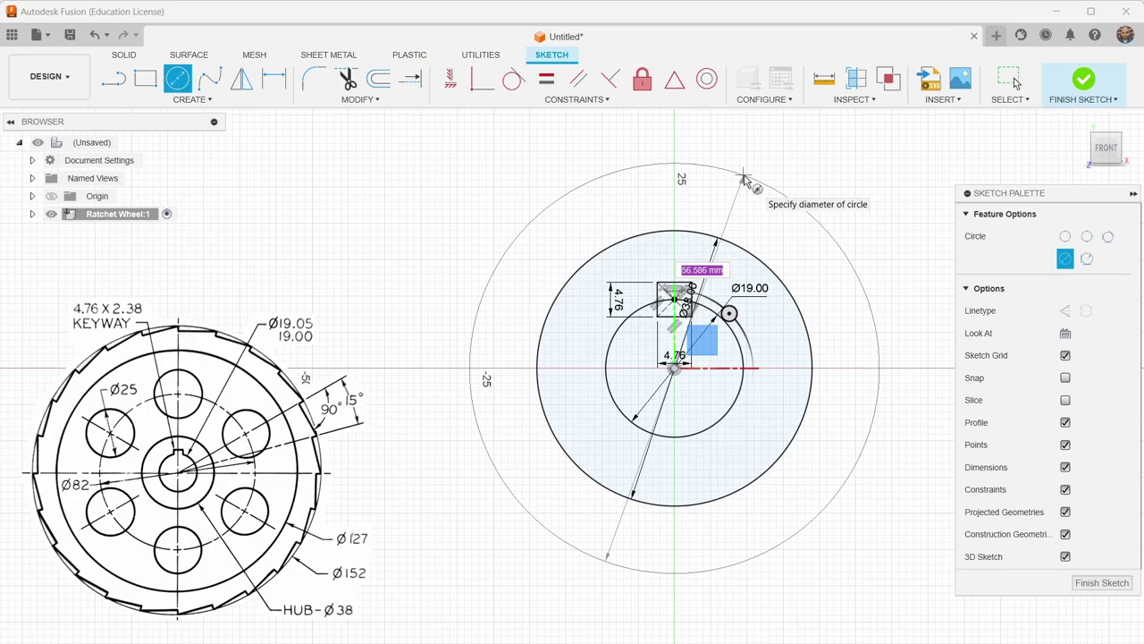
{"action": "type", "text": "82"}
{"action": "key", "text": "Return"}
{"action": "key", "text": "Escape"}
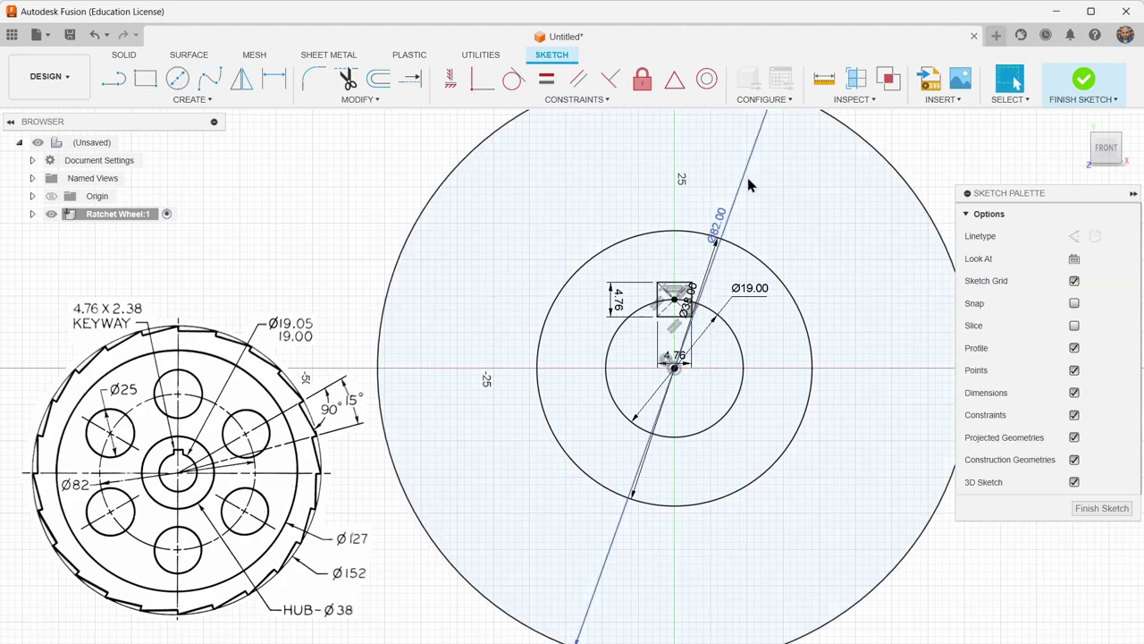
{"action": "scroll", "coordinate": [805, 248], "scroll_direction": "down", "scroll_amount": 3}
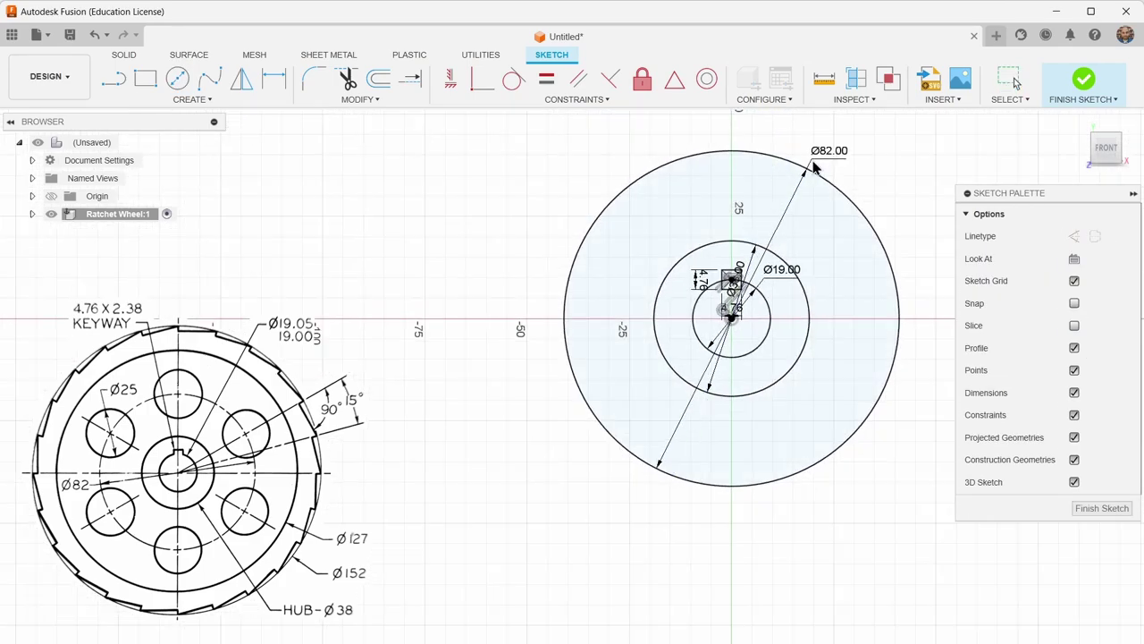
Step: Turn the Ø82 circle into dashed construction geometry and start a new origin-centred circle
{"action": "left_click", "coordinate": [849, 201]}
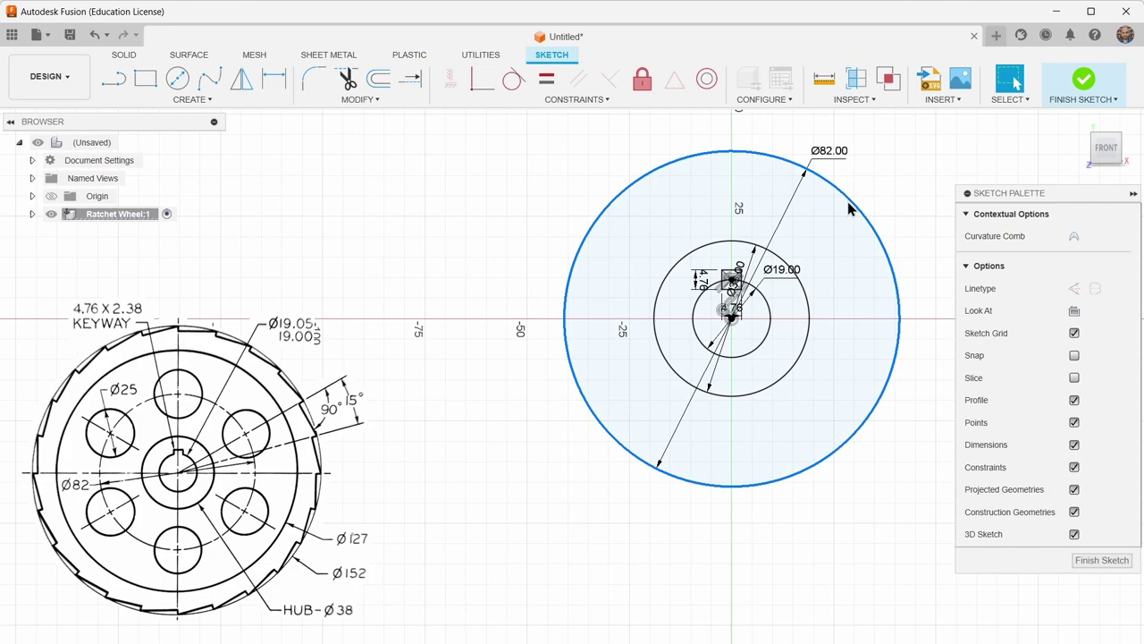
{"action": "key", "text": "x"}
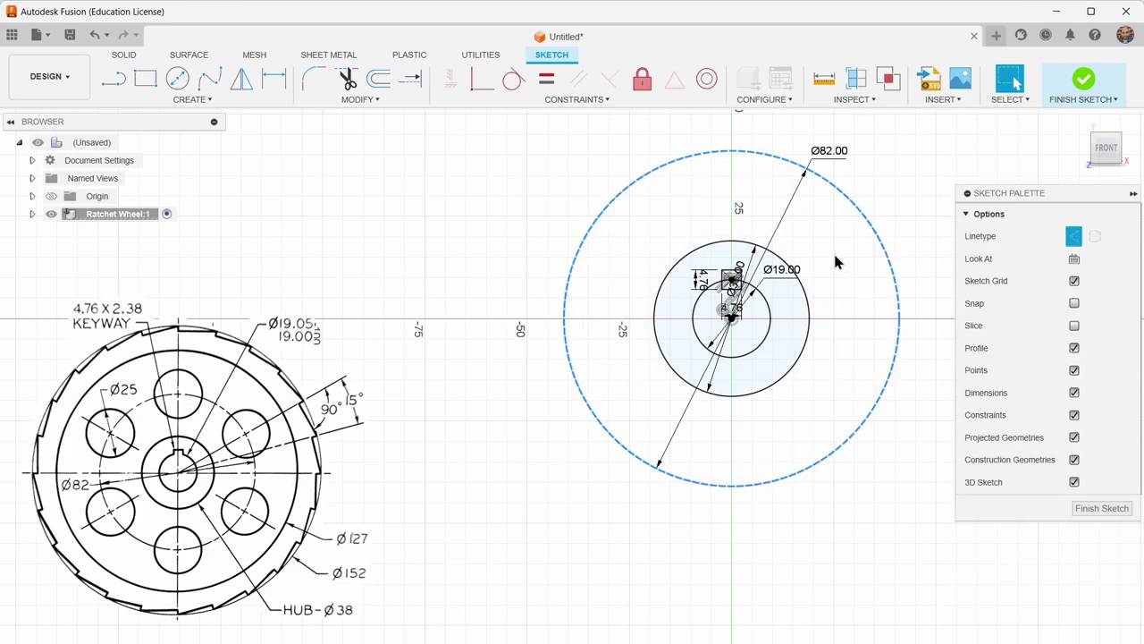
{"action": "key", "text": "Escape"}
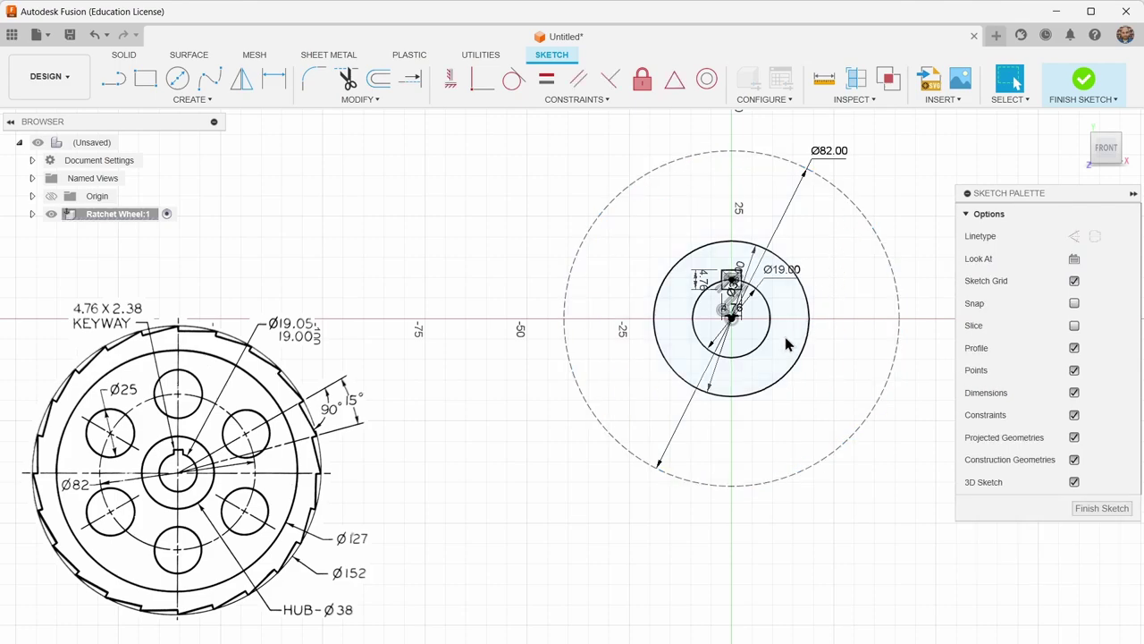
{"action": "scroll", "coordinate": [769, 353], "scroll_direction": "down", "scroll_amount": 3}
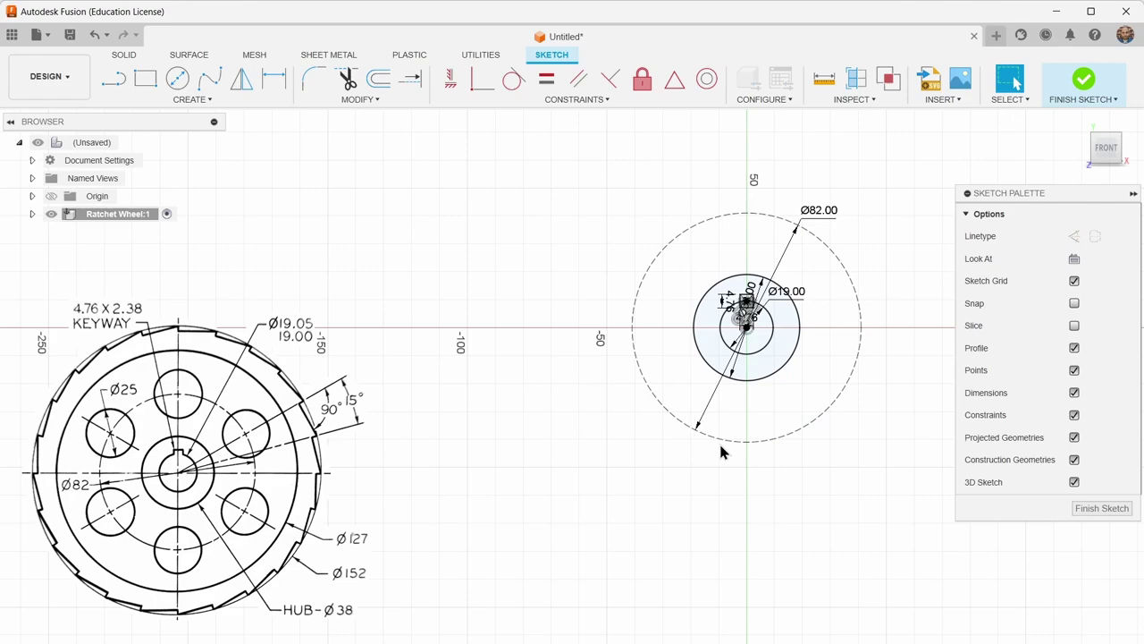
{"action": "scroll", "coordinate": [742, 497], "scroll_direction": "down", "scroll_amount": 2}
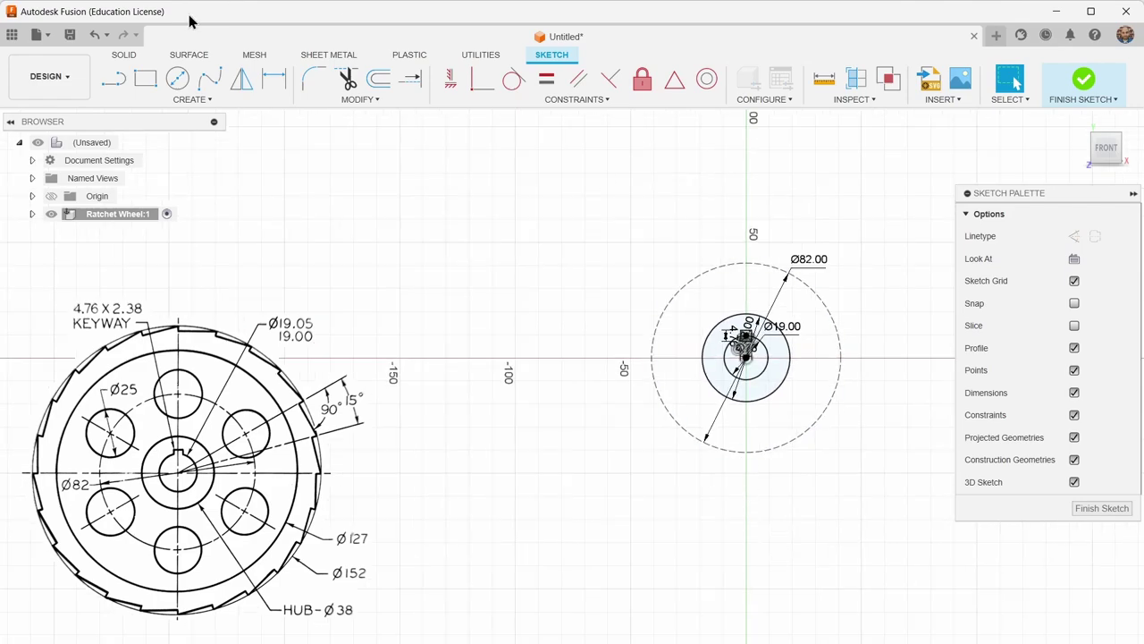
{"action": "left_click", "coordinate": [178, 80]}
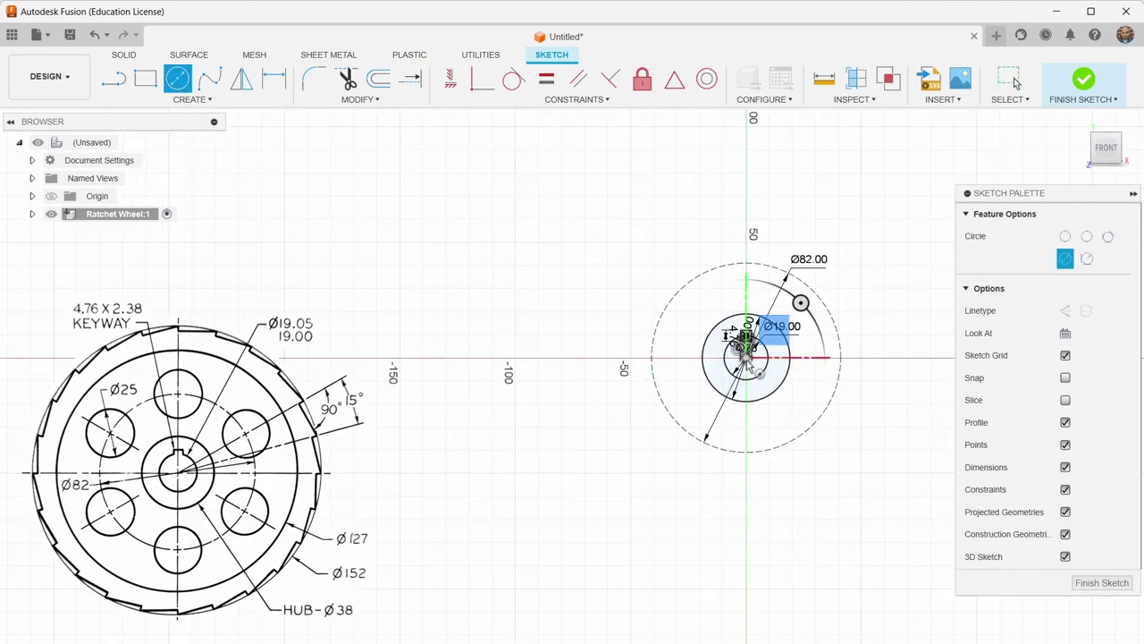
{"action": "left_click", "coordinate": [745, 355]}
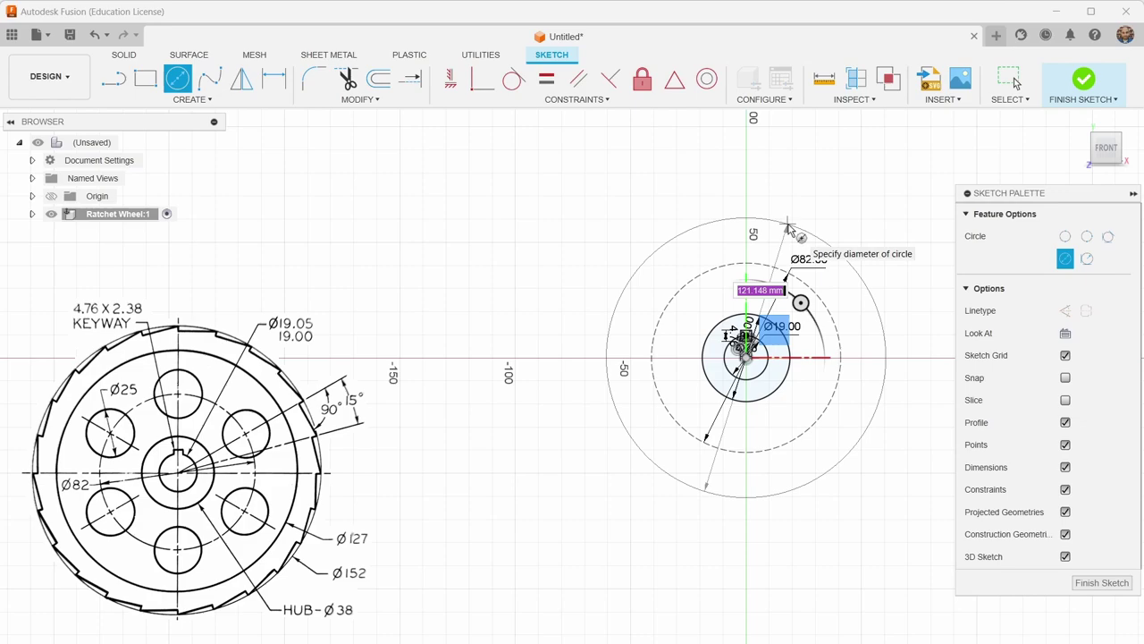
Step: Draw two concentric origin circles with diameters 127 mm and 152 mm
{"action": "type", "text": "127"}
{"action": "key", "text": "Return"}
{"action": "key", "text": "Escape"}
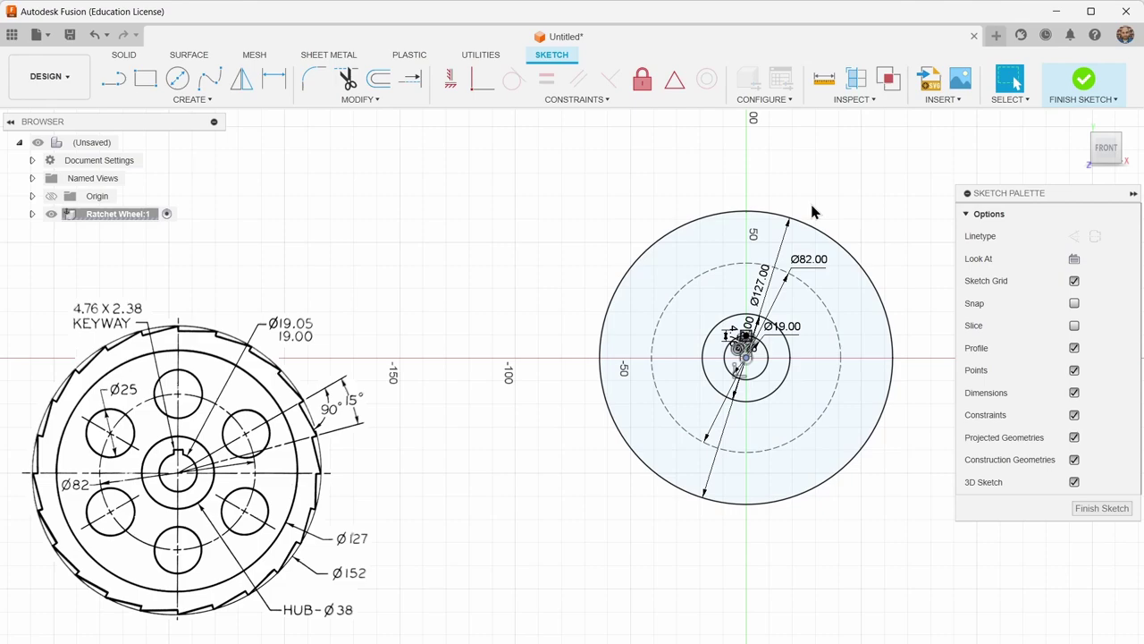
{"action": "left_click", "coordinate": [177, 78]}
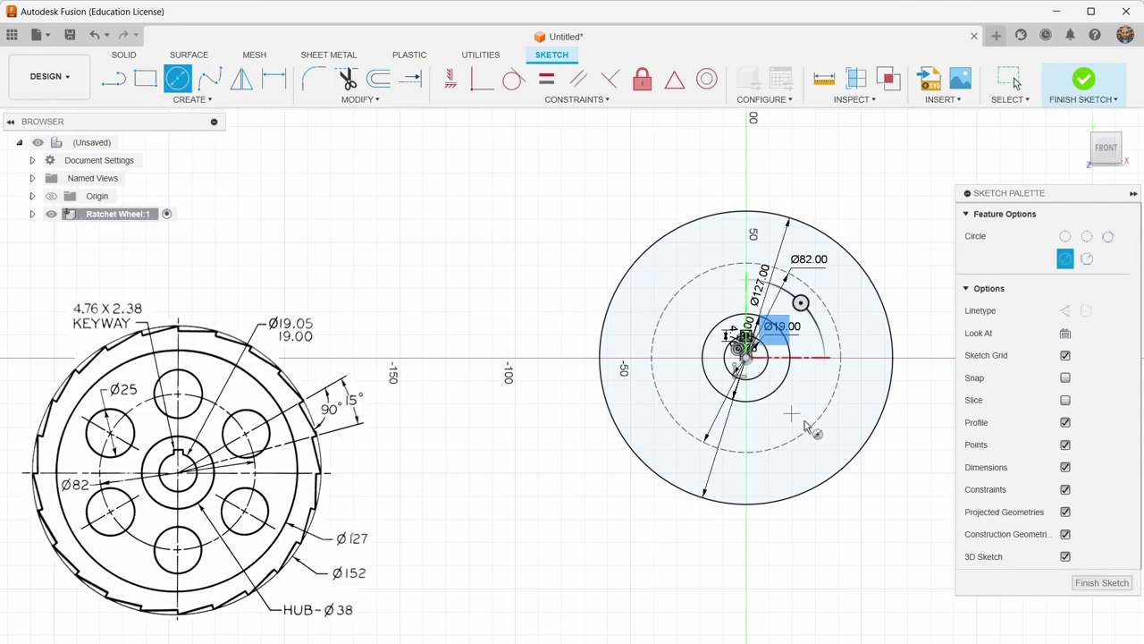
{"action": "left_click", "coordinate": [747, 357]}
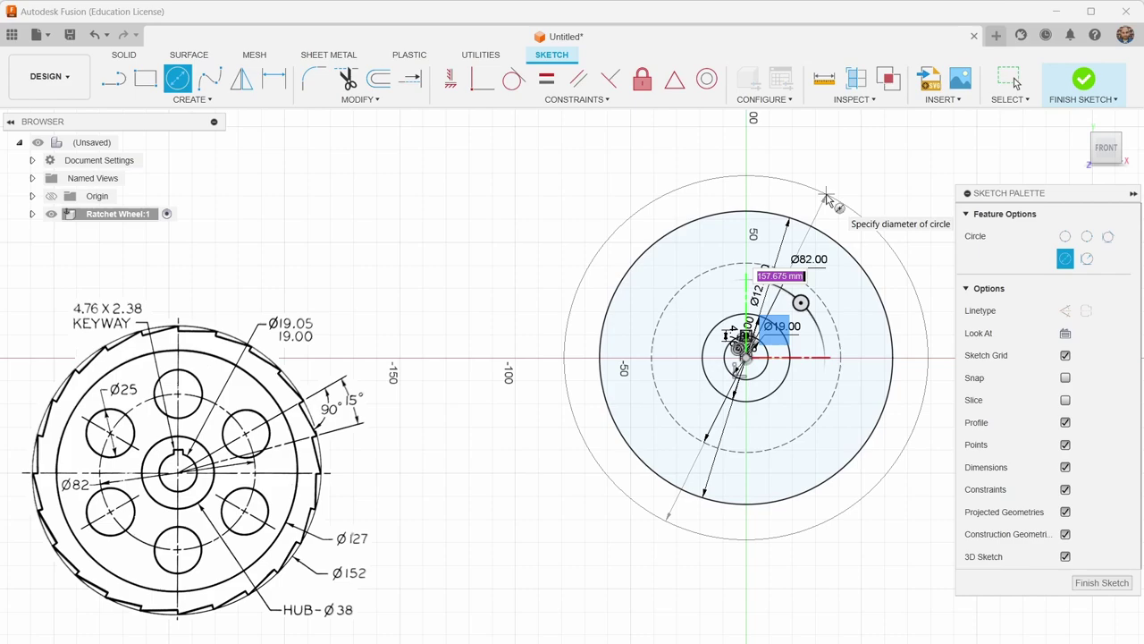
{"action": "type", "text": "152"}
{"action": "key", "text": "Return"}
{"action": "key", "text": "Escape"}
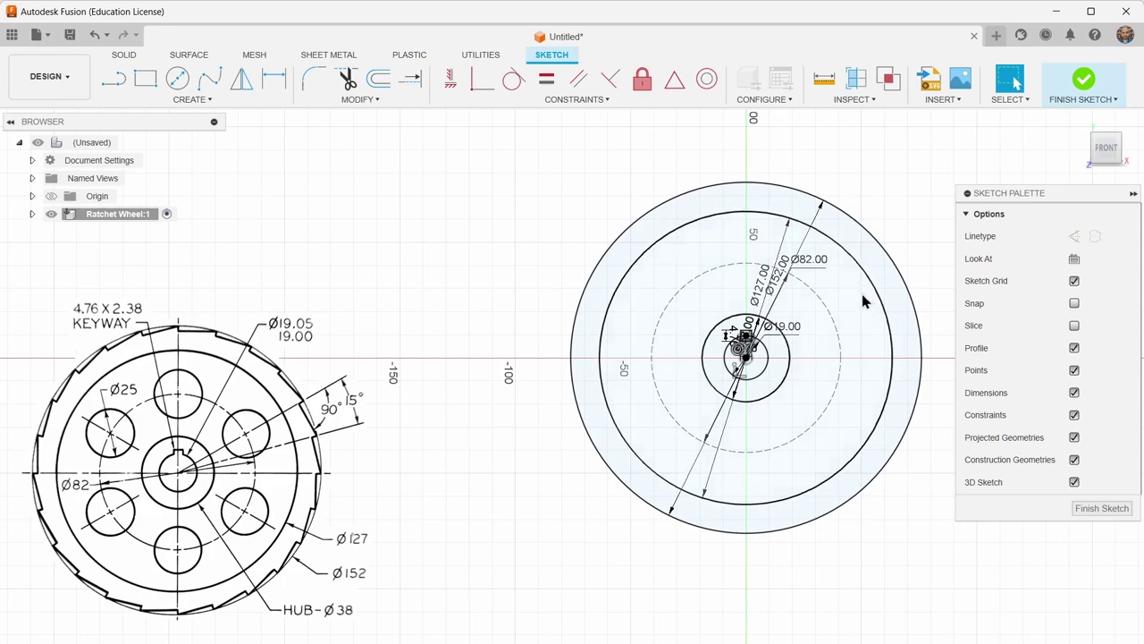
Step: Draw a vertical line up from the origin and make it construction geometry
{"action": "left_click", "coordinate": [113, 78]}
{"action": "left_click", "coordinate": [746, 357]}
{"action": "left_click", "coordinate": [831, 357]}
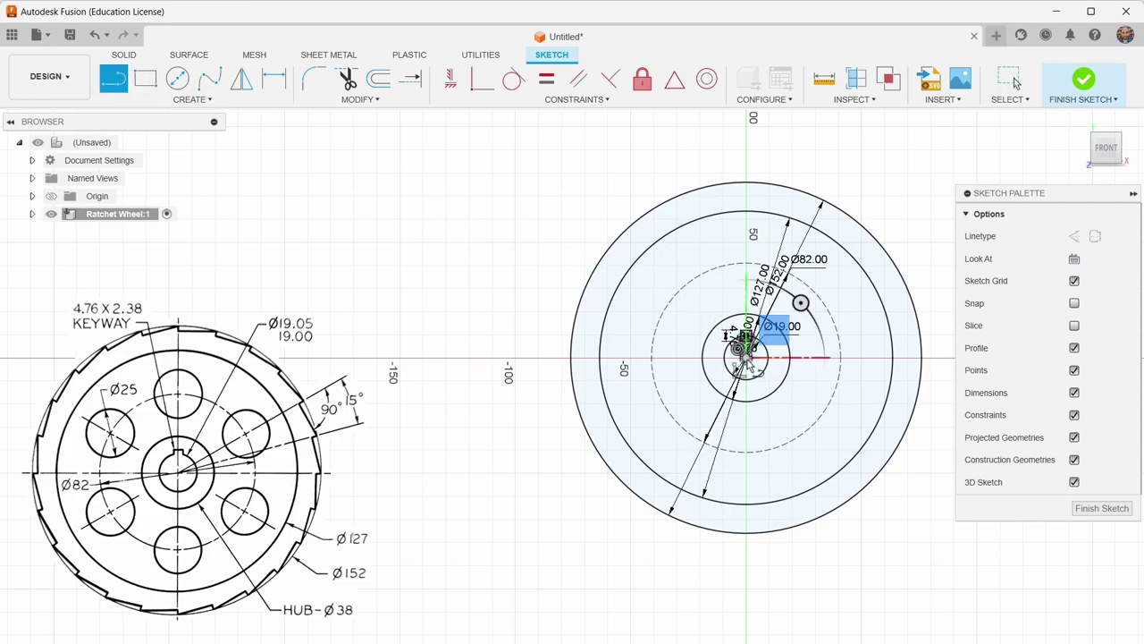
{"action": "key", "text": "Escape"}
{"action": "left_click", "coordinate": [746, 358]}
{"action": "left_click", "coordinate": [747, 183]}
{"action": "key", "text": "Escape"}
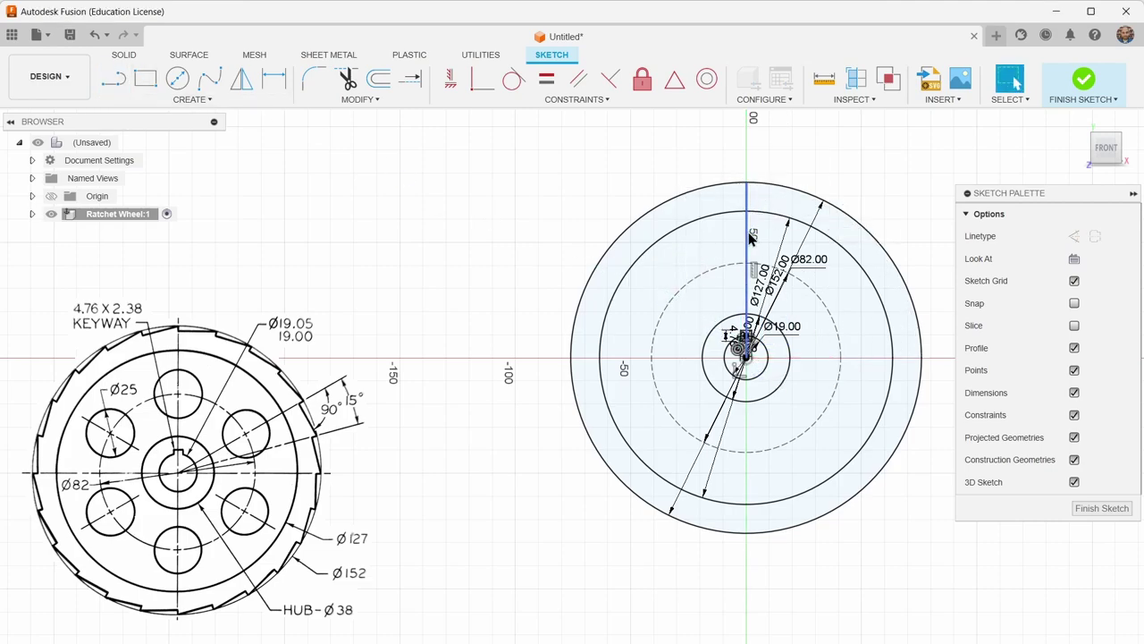
{"action": "key", "text": "x"}
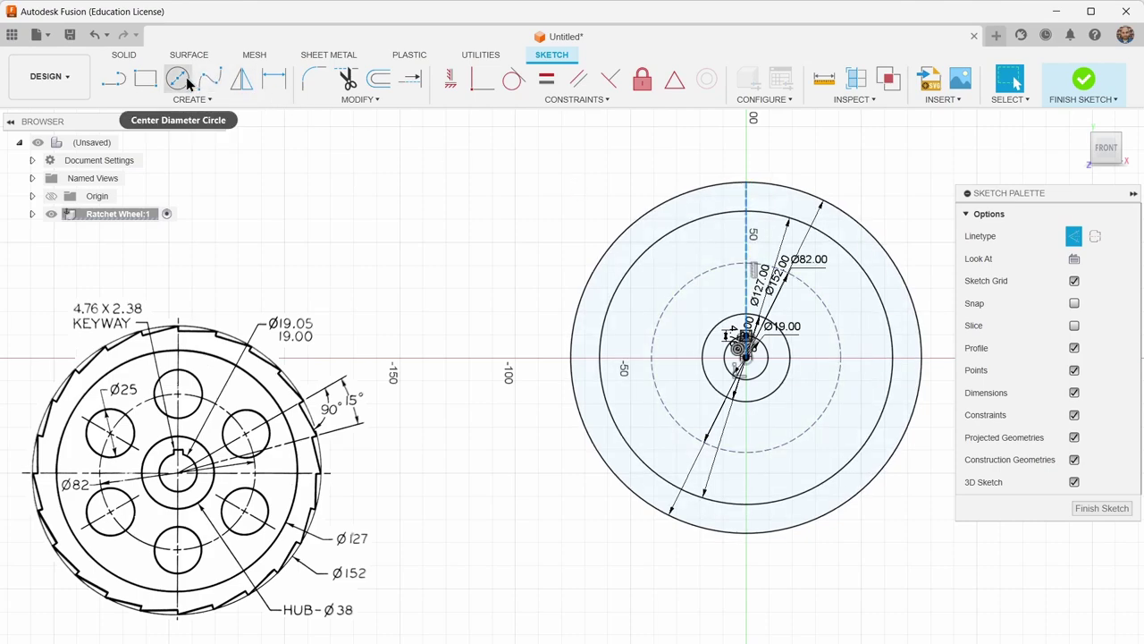
Step: Add a Ø25 mm hole circle where the vertical line meets the Ø82 pitch circle
{"action": "left_click", "coordinate": [178, 78]}
{"action": "left_click", "coordinate": [747, 244]}
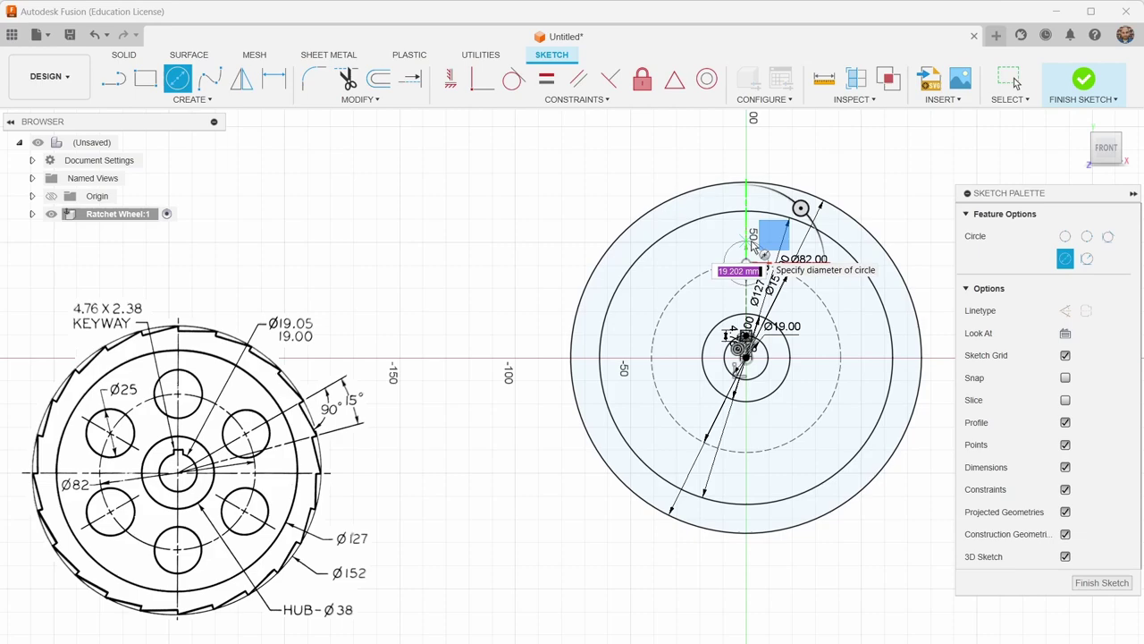
{"action": "type", "text": "25"}
{"action": "key", "text": "Return"}
{"action": "key", "text": "Escape"}
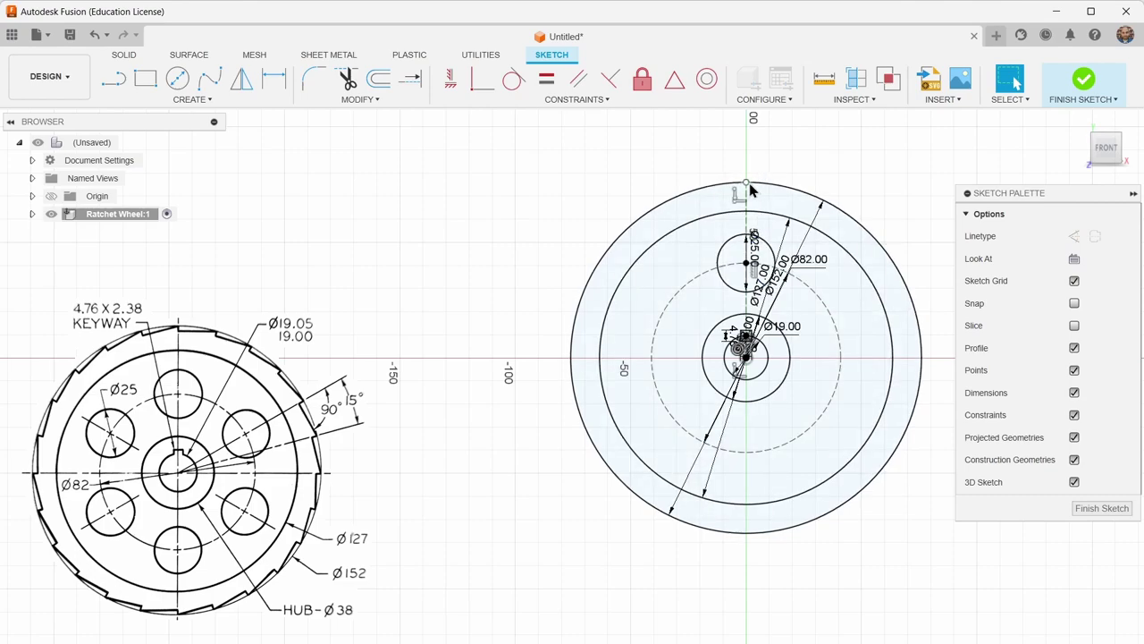
Step: Draw the tooth's short vertical edge and slanted edge at the top of the rim
{"action": "scroll", "coordinate": [764, 192], "scroll_direction": "down", "scroll_amount": 2}
{"action": "scroll", "coordinate": [764, 195], "scroll_direction": "up", "scroll_amount": 5}
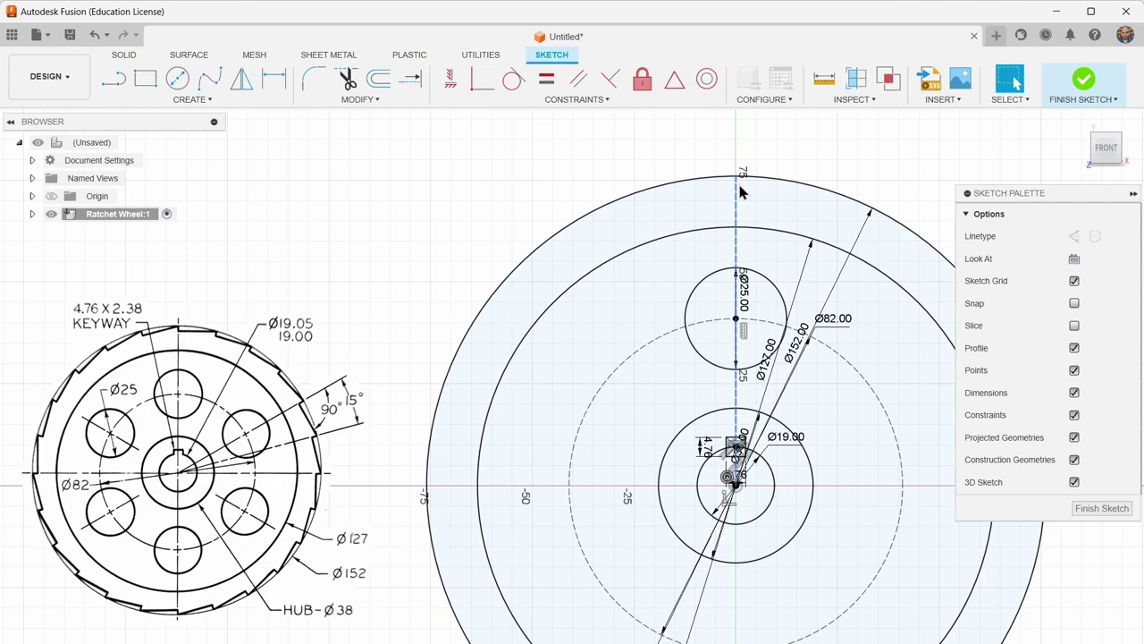
{"action": "left_click", "coordinate": [113, 79]}
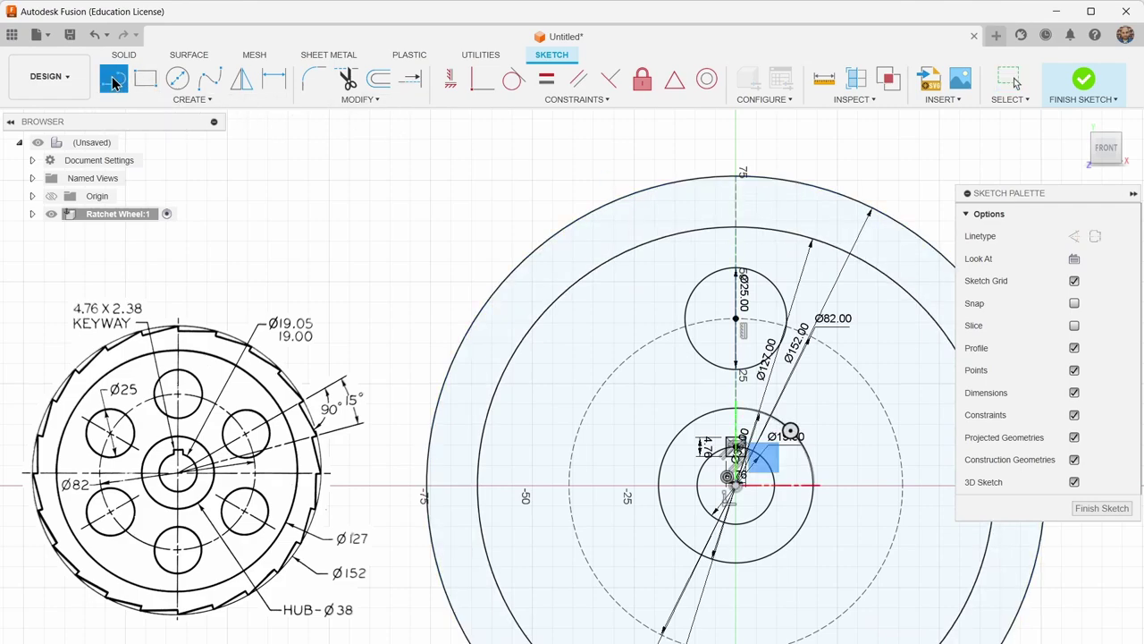
{"action": "left_click", "coordinate": [736, 177]}
{"action": "left_click", "coordinate": [735, 207]}
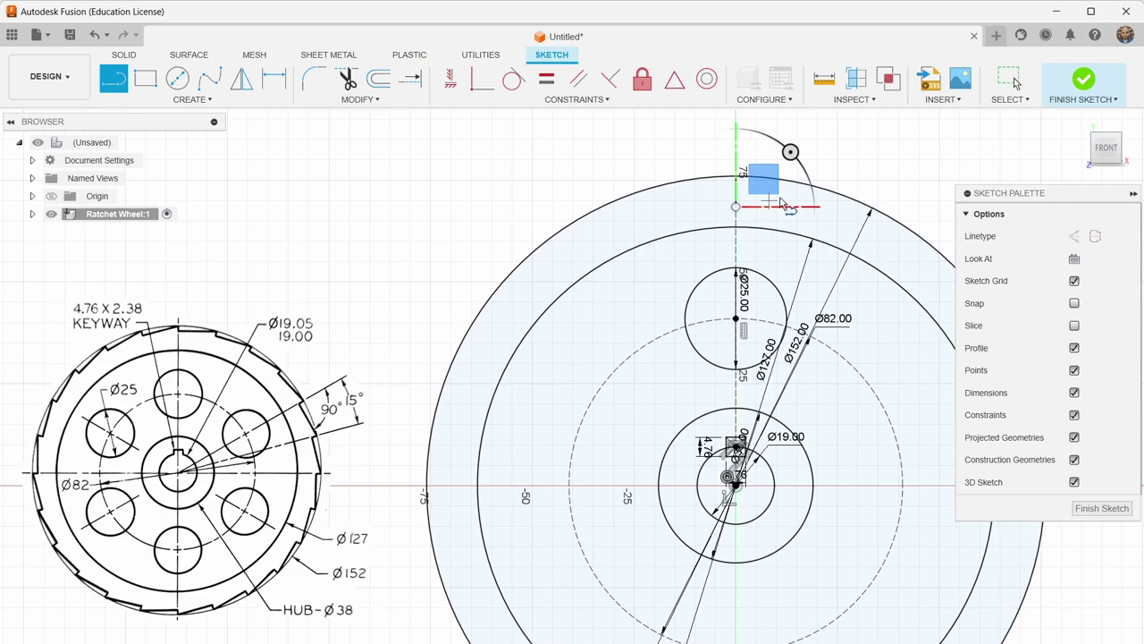
{"action": "left_click", "coordinate": [840, 193]}
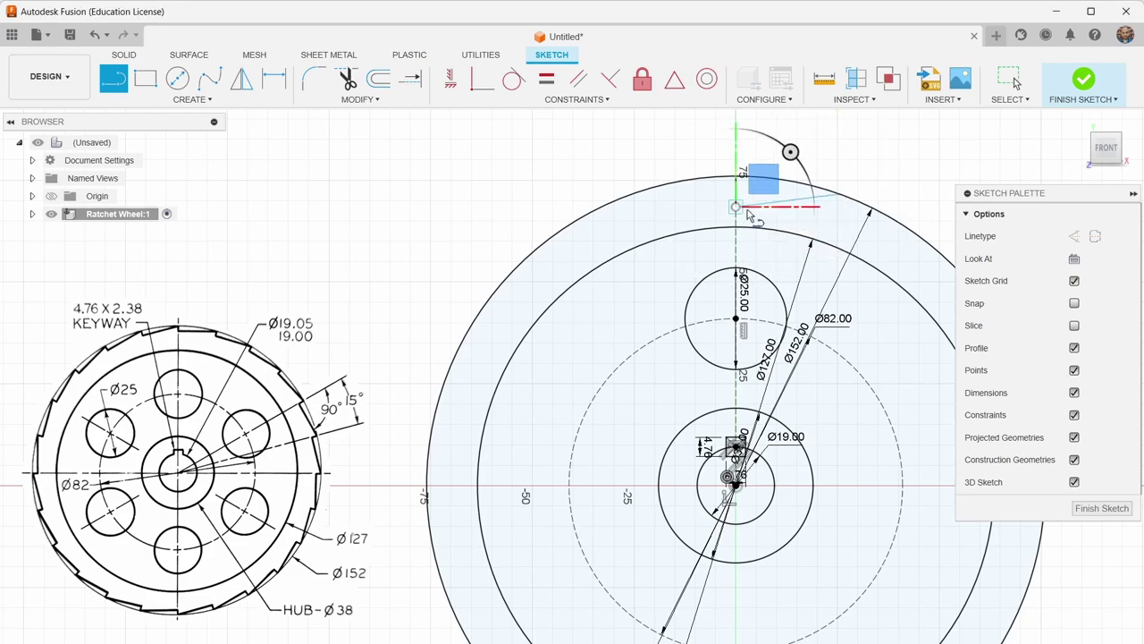
{"action": "key", "text": "Escape"}
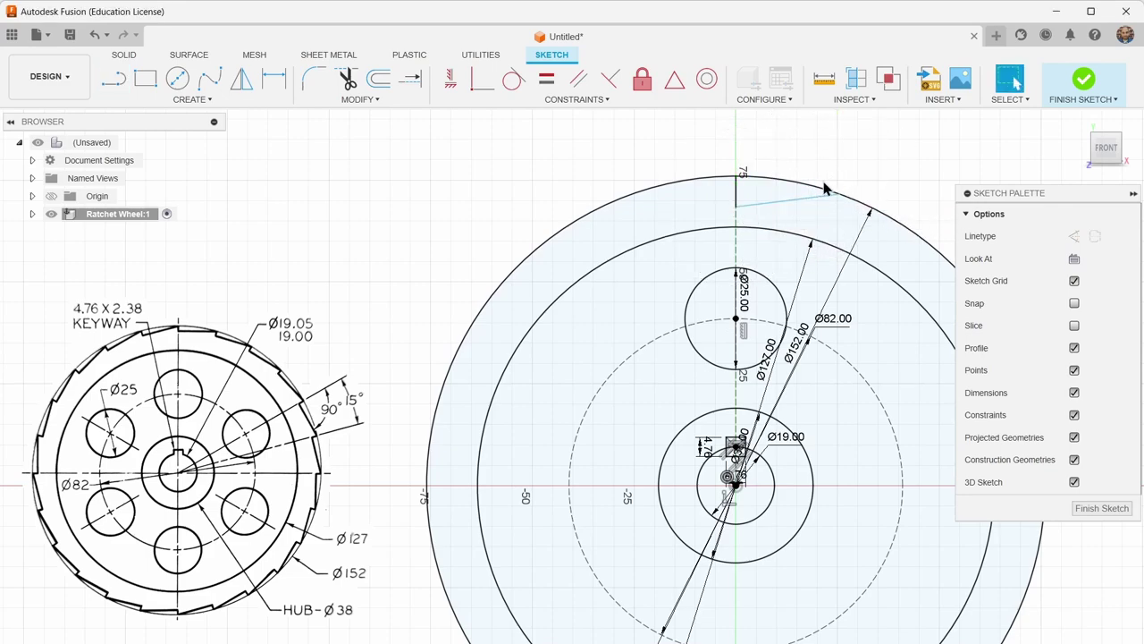
Step: Dimension the tooth corner at 90° and pull the line's end onto the outer circle
{"action": "double_click", "coordinate": [755, 205]}
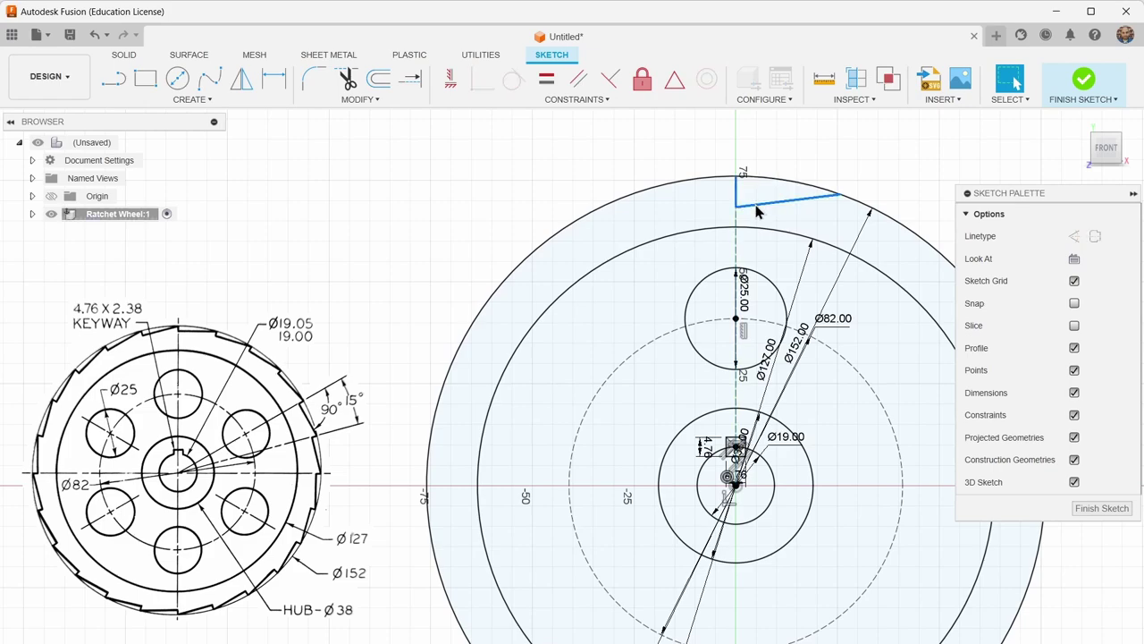
{"action": "key", "text": "d"}
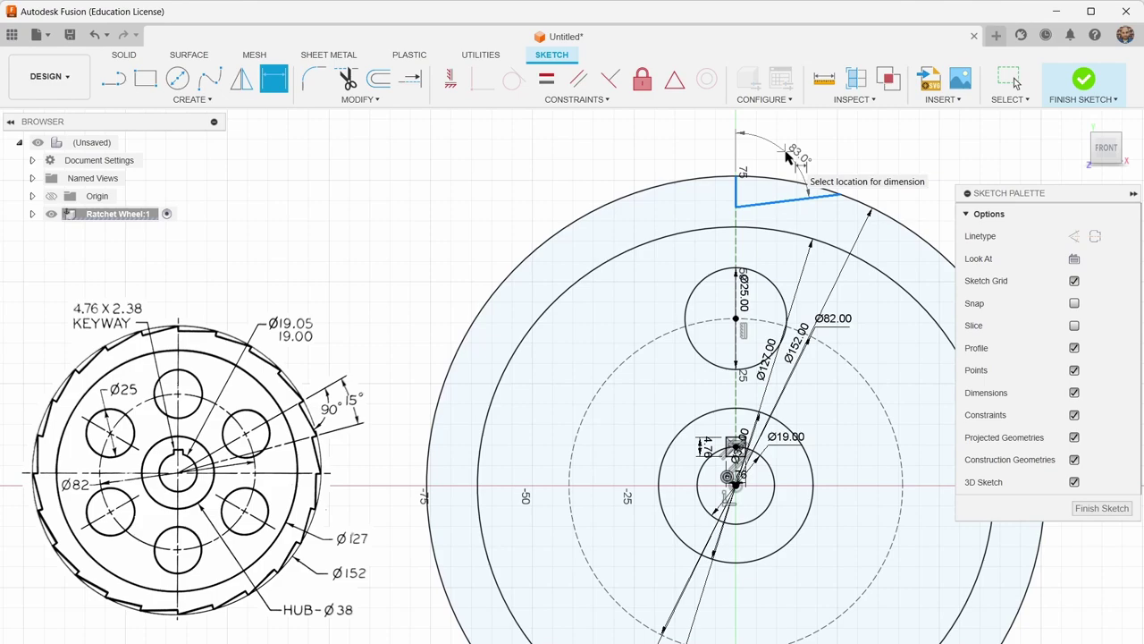
{"action": "left_click", "coordinate": [787, 156]}
{"action": "type", "text": "90"}
{"action": "key", "text": "Return"}
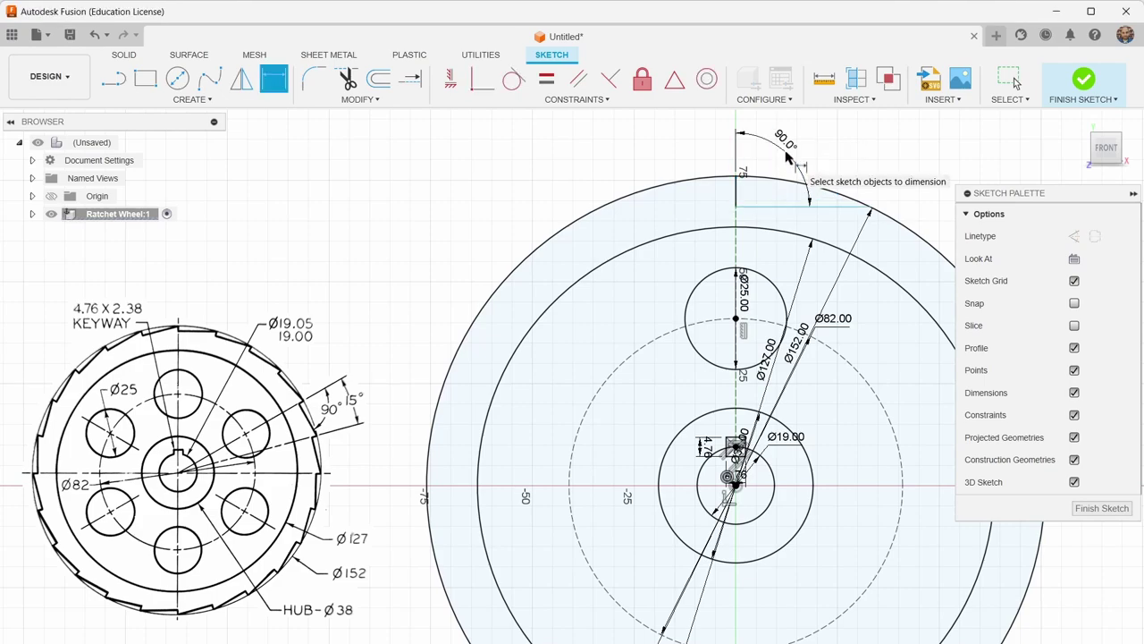
{"action": "key", "text": "Escape"}
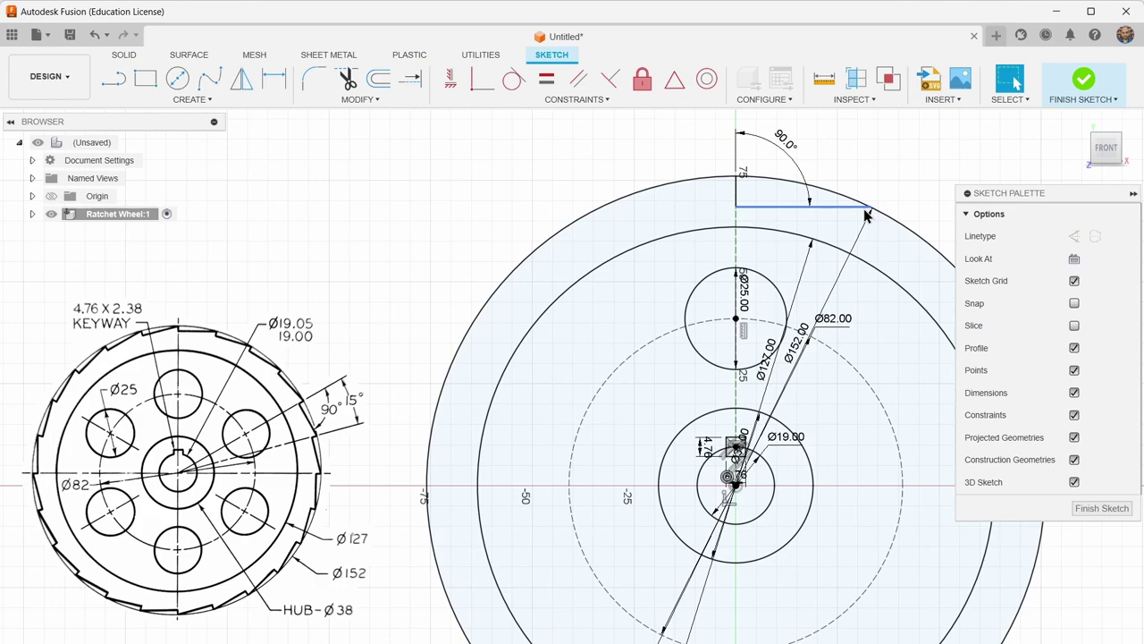
{"action": "left_click_drag", "start_coordinate": [865, 215], "coordinate": [843, 212]}
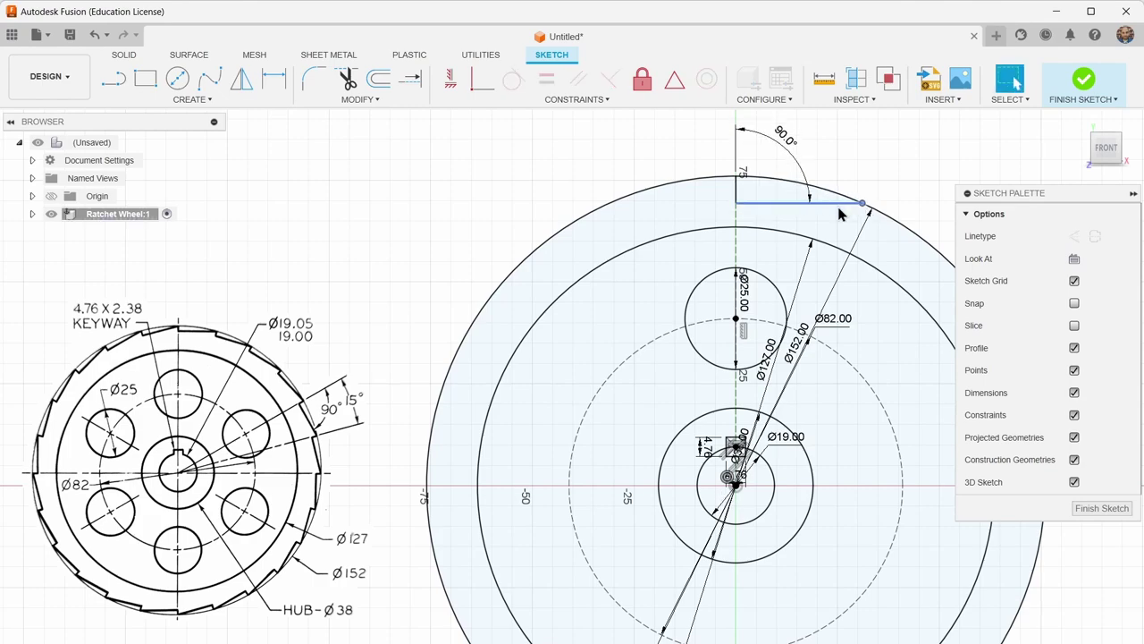
{"action": "left_click", "coordinate": [737, 191]}
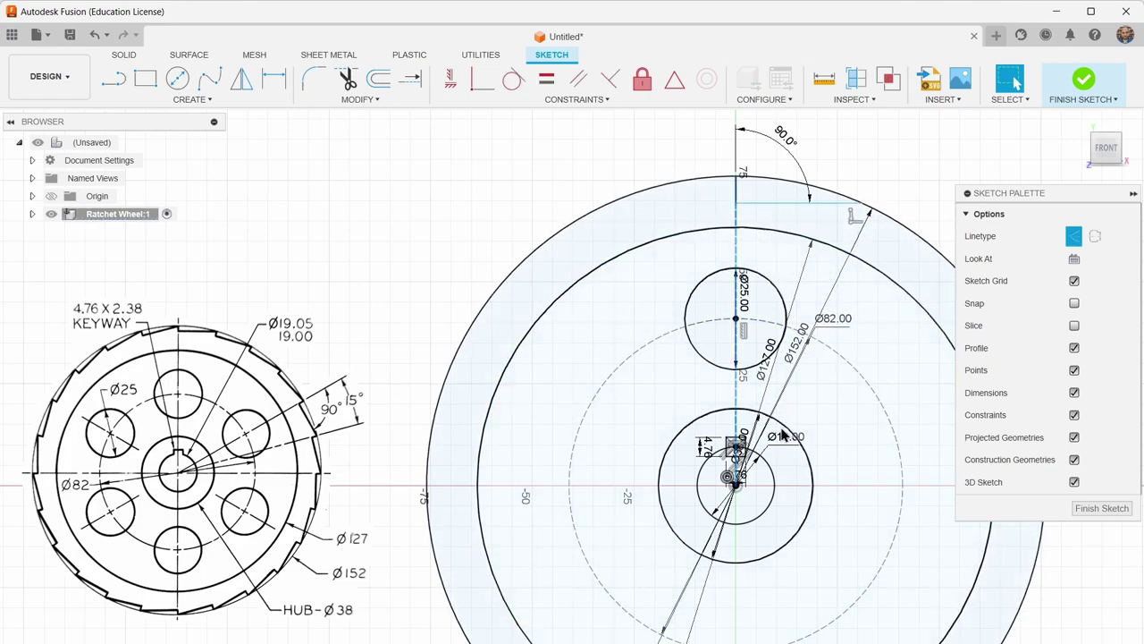
Step: Draw a radial construction line from the tooth endpoint to the wheel centre
{"action": "left_click", "coordinate": [113, 79]}
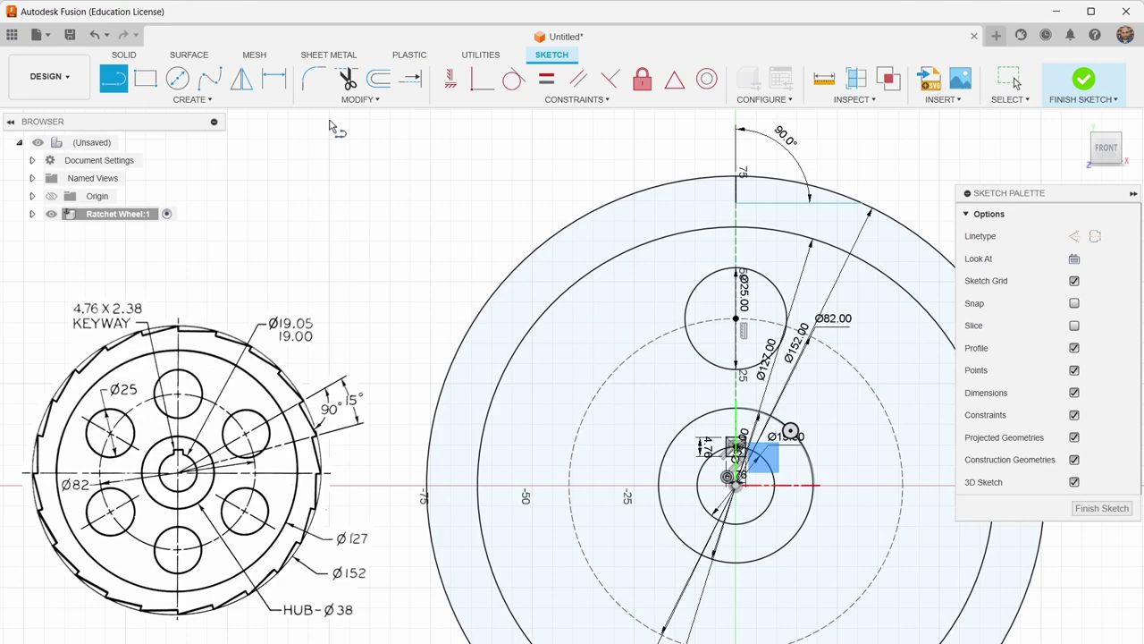
{"action": "left_click", "coordinate": [863, 204]}
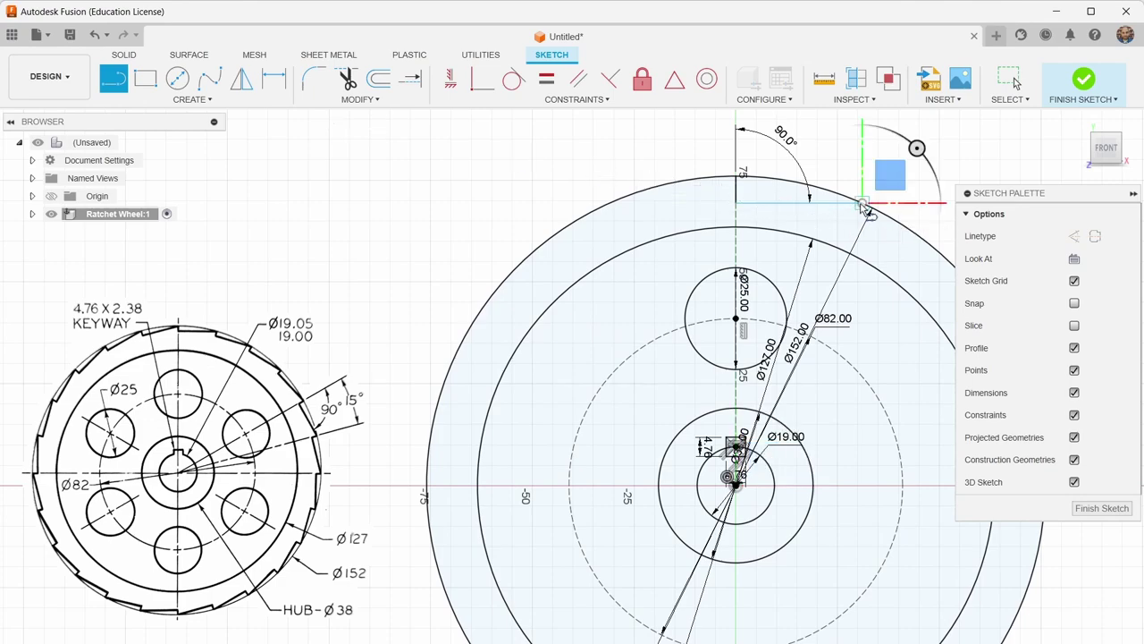
{"action": "left_click", "coordinate": [1015, 83]}
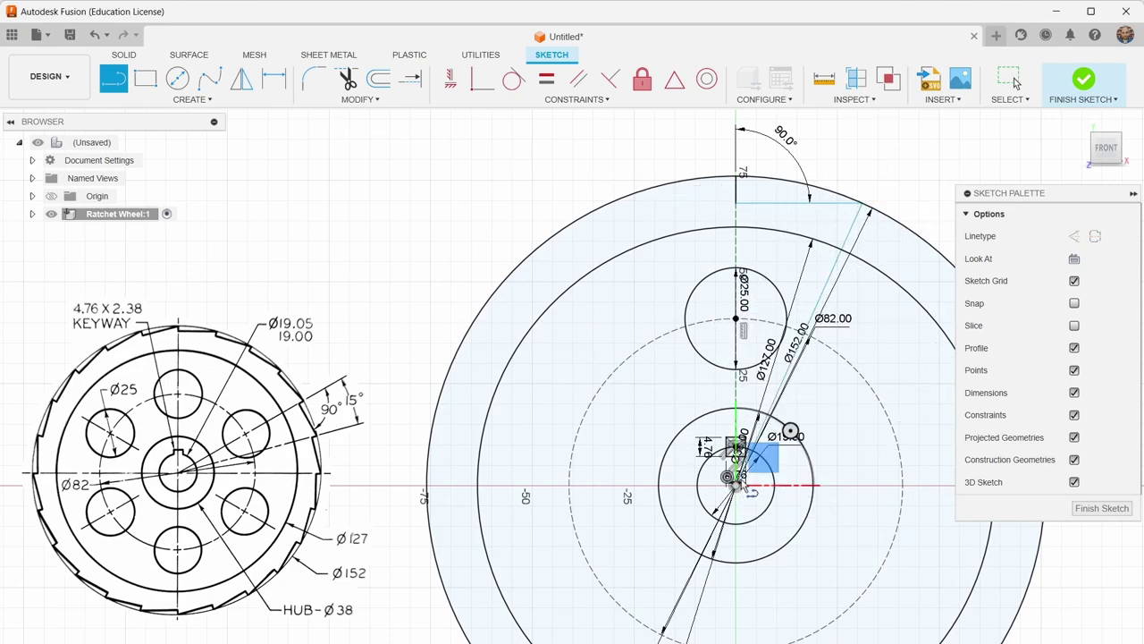
{"action": "left_click", "coordinate": [853, 241]}
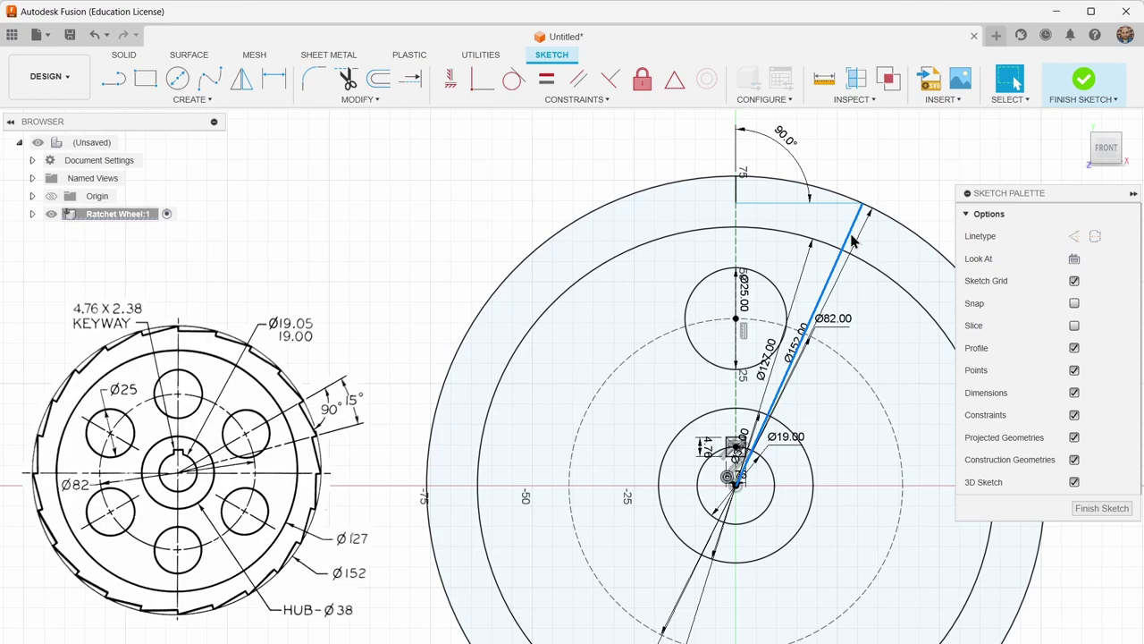
{"action": "key", "text": "x"}
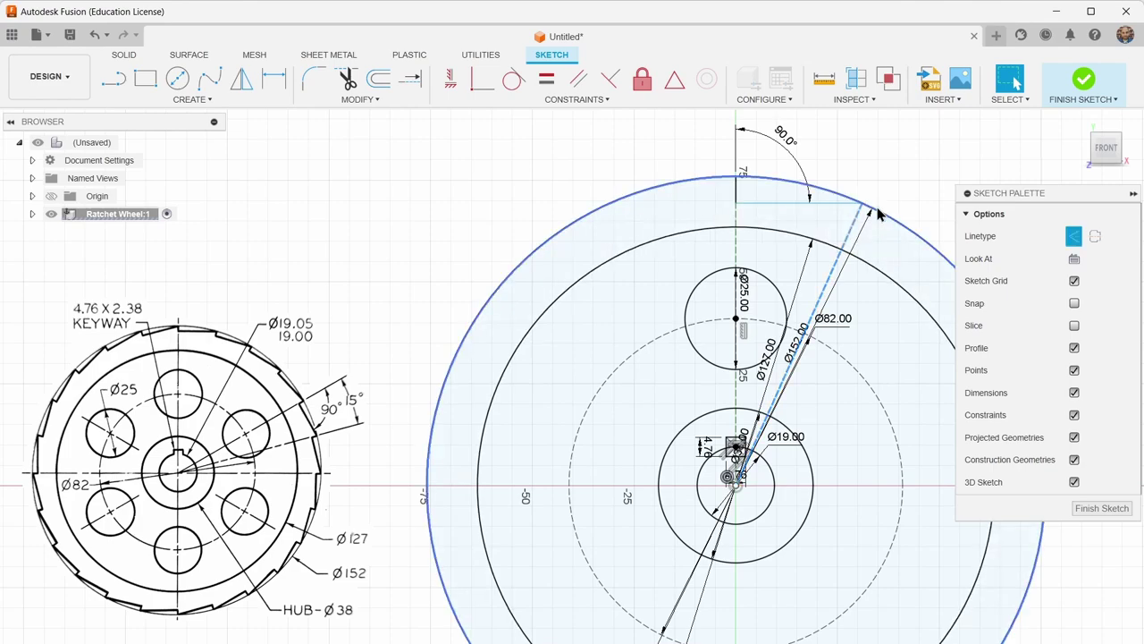
Step: Fix the radial line at 15° from the vertical line and finish the sketch
{"action": "left_click", "coordinate": [736, 230]}
{"action": "key", "text": "d"}
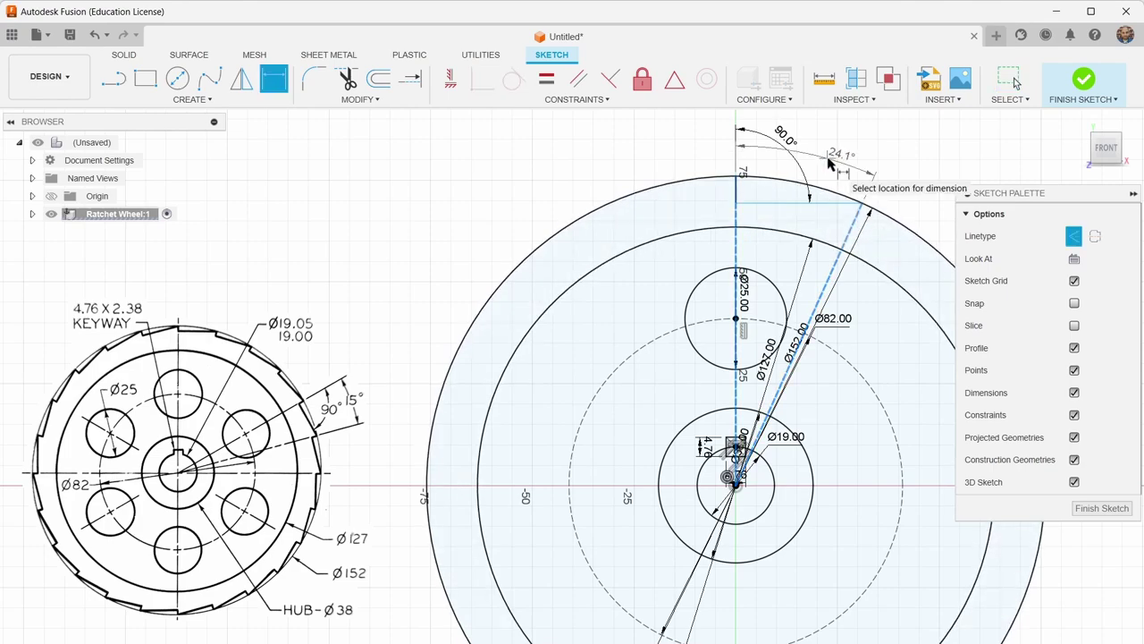
{"action": "left_click", "coordinate": [829, 164]}
{"action": "type", "text": "15"}
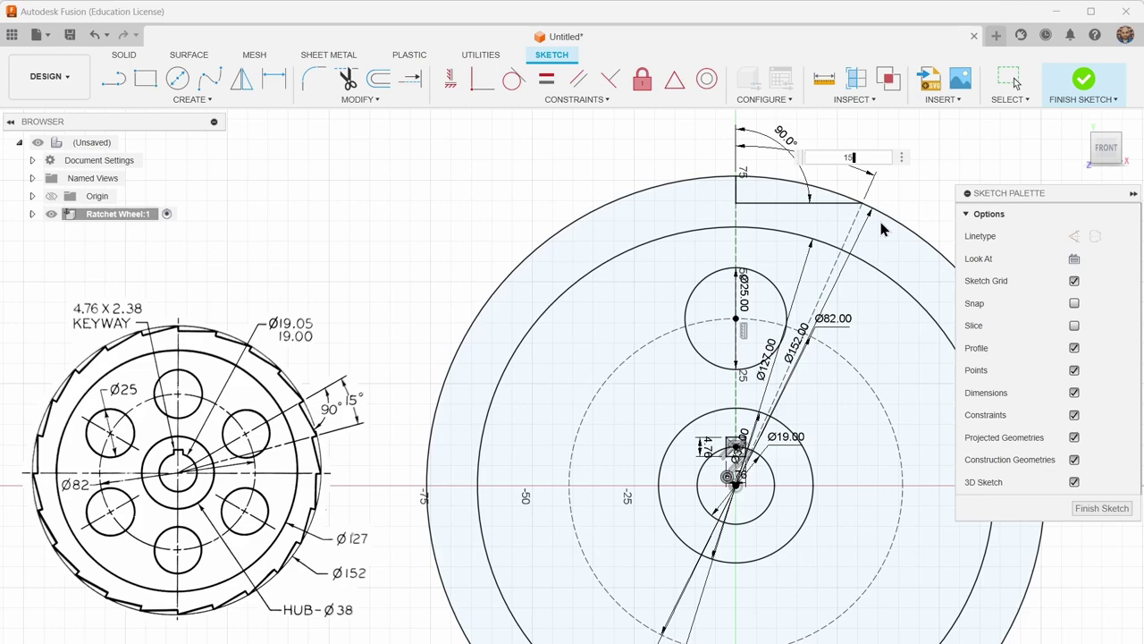
{"action": "key", "text": "Return"}
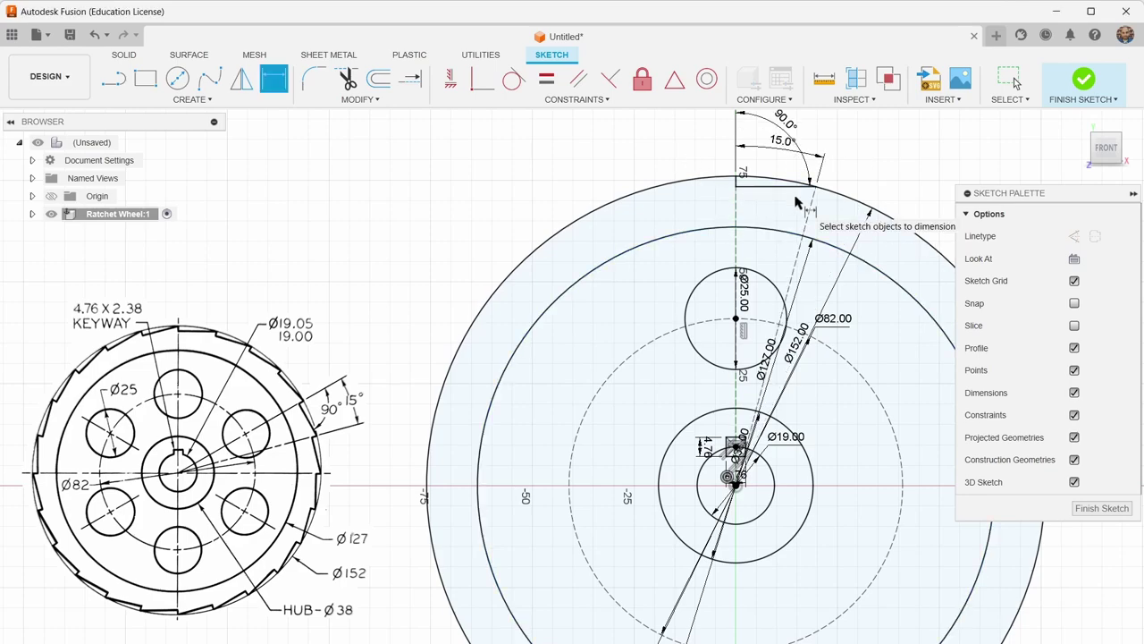
{"action": "scroll", "coordinate": [671, 378], "scroll_direction": "down", "scroll_amount": 2}
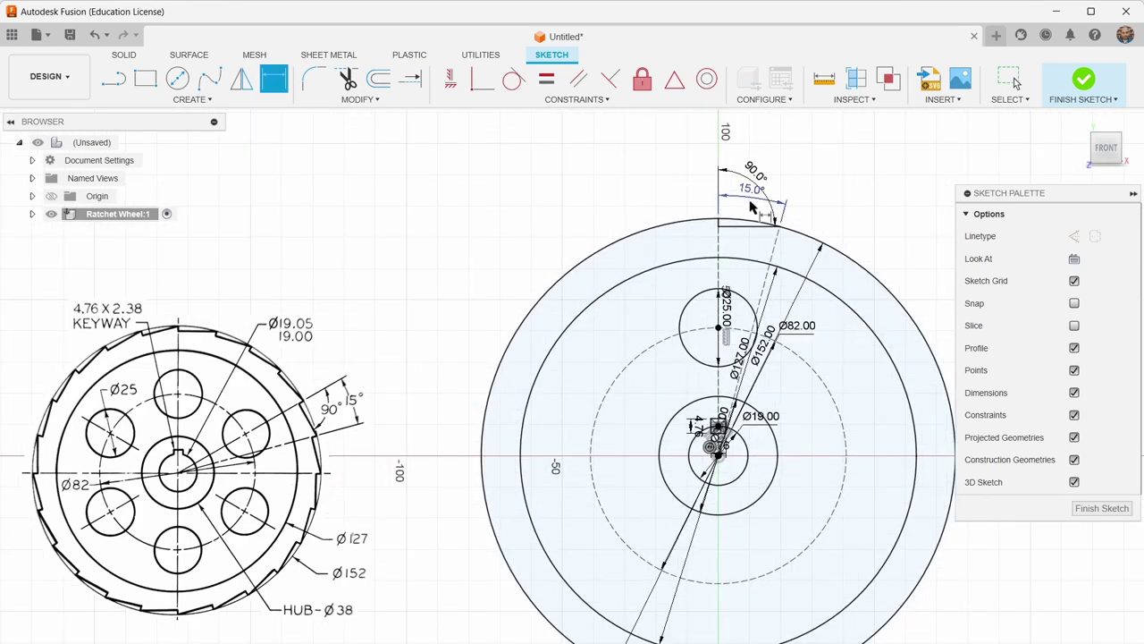
{"action": "left_click", "coordinate": [1079, 89]}
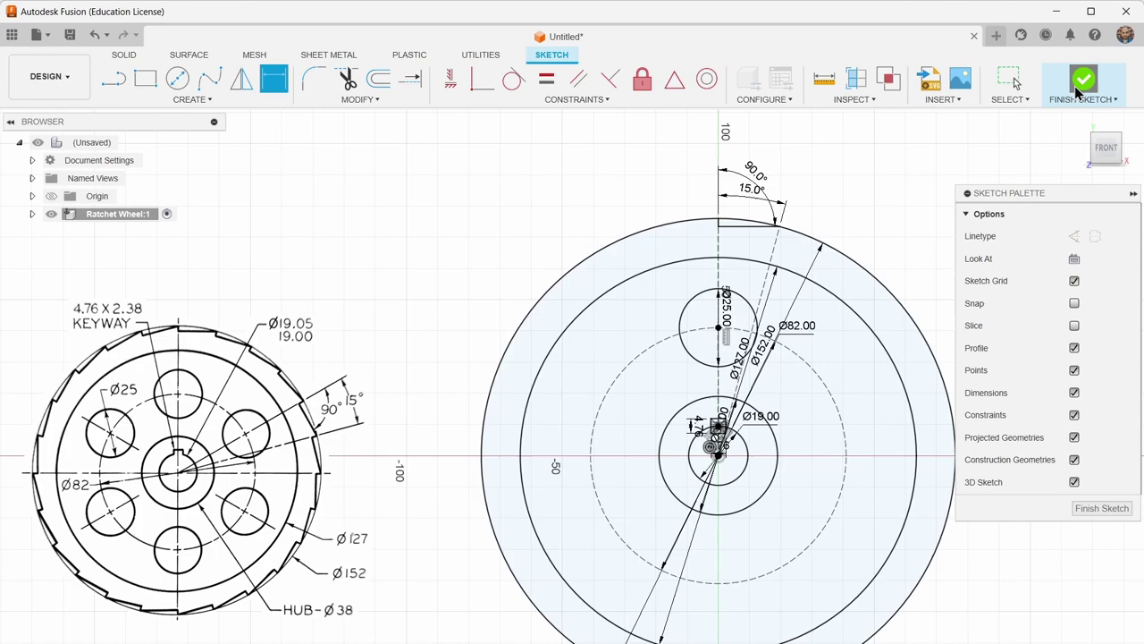
Step: Switch to the home 3-D view, shift the wheel right, and launch Extrude
{"action": "left_click", "coordinate": [1080, 122]}
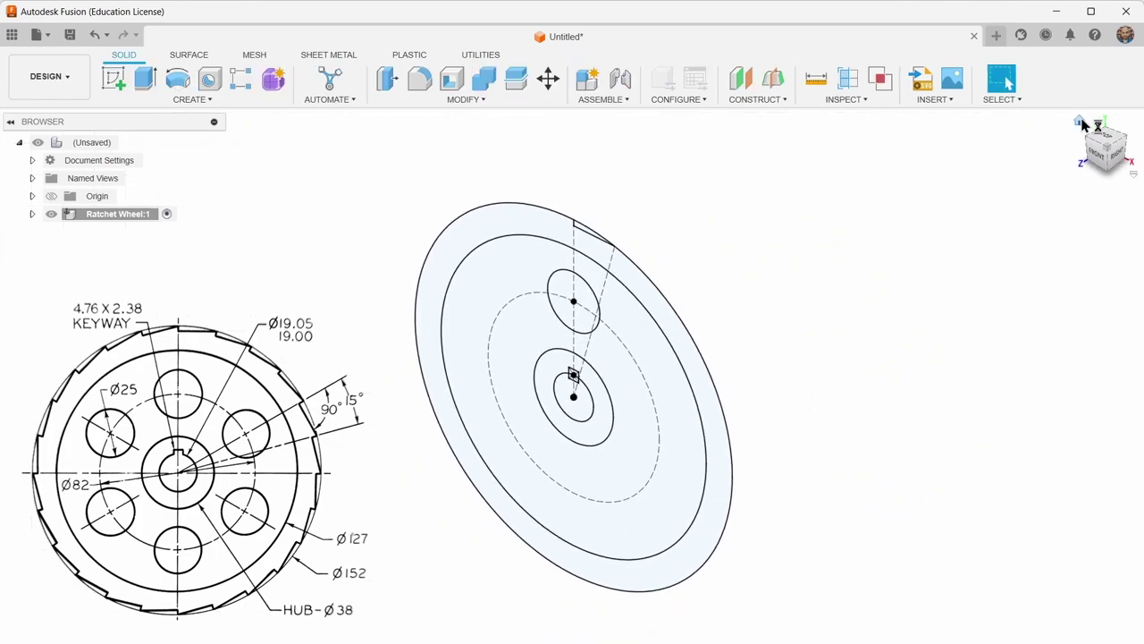
{"action": "middle_click_drag", "start_coordinate": [715, 384], "coordinate": [996, 345]}
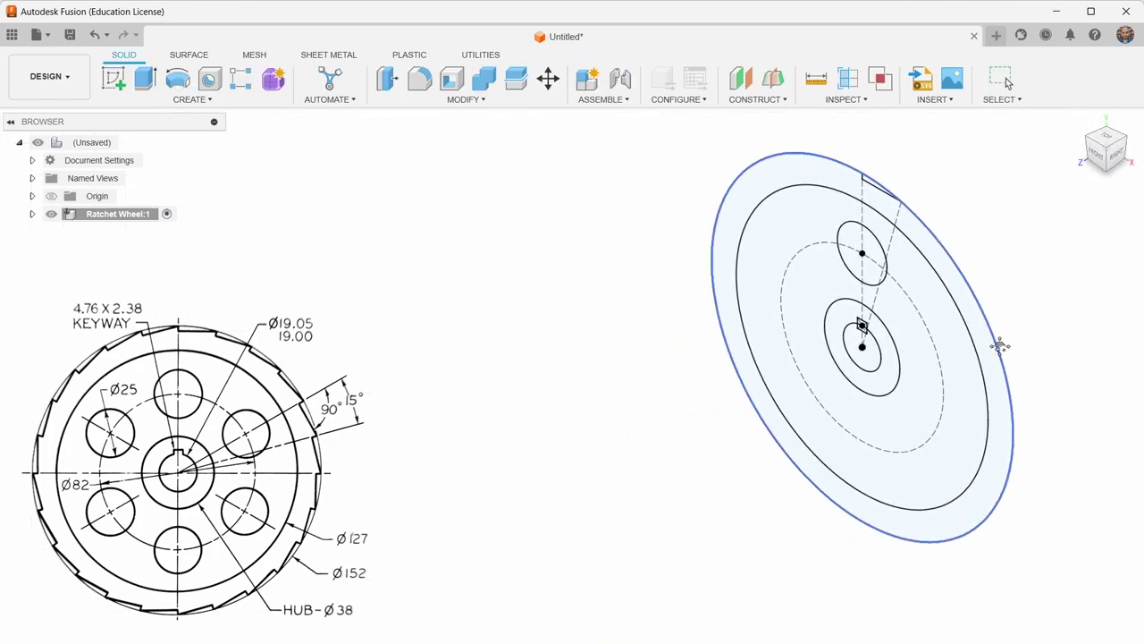
{"action": "left_click", "coordinate": [143, 81]}
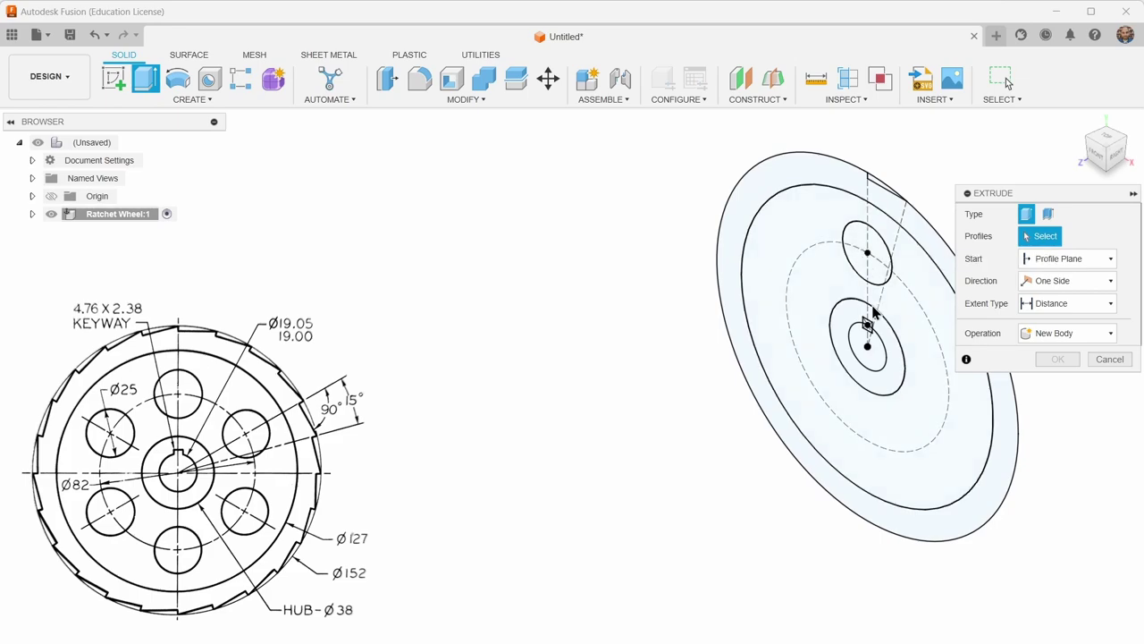
Step: Extrude the rim, web and hub profiles symmetrically by 5 mm into a new solid wheel body
{"action": "left_click", "coordinate": [789, 176]}
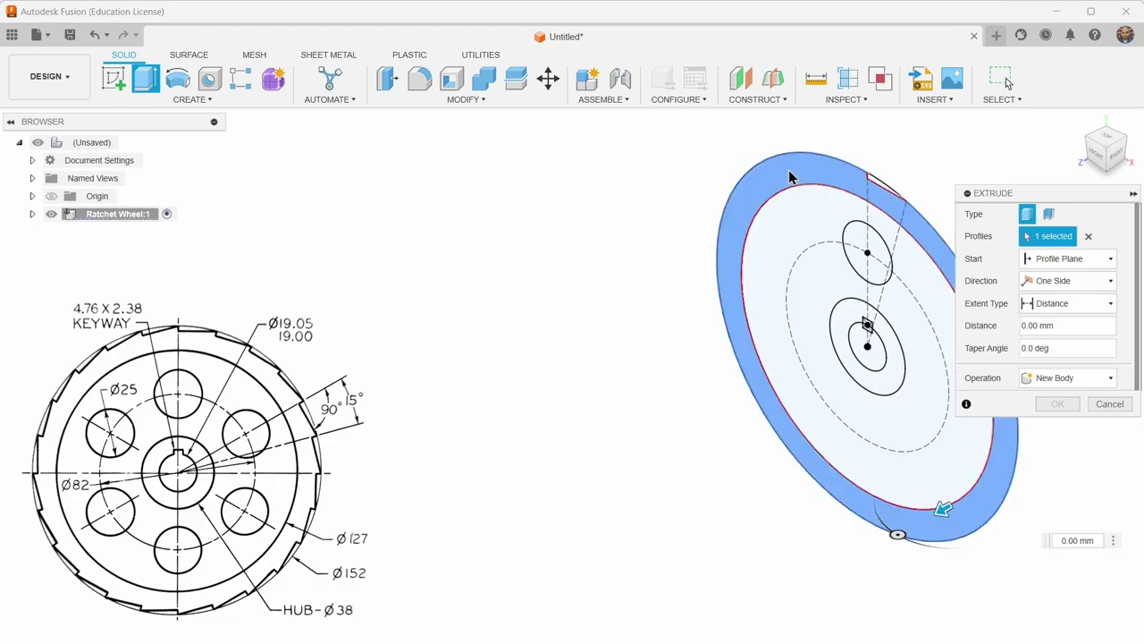
{"action": "left_click", "coordinate": [856, 304]}
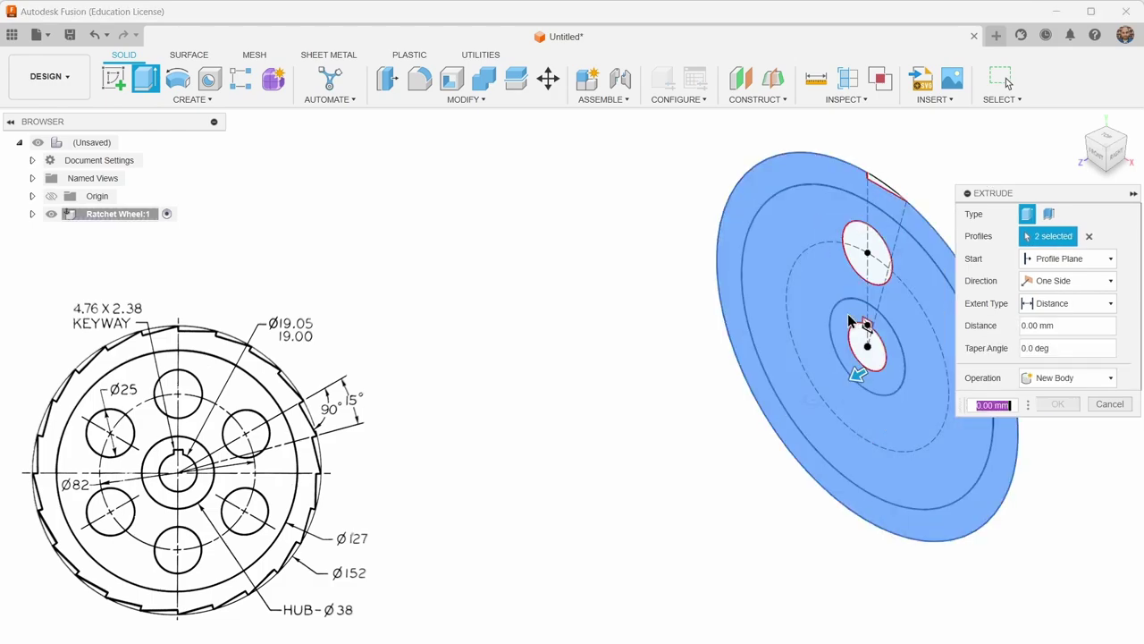
{"action": "left_click", "coordinate": [860, 351]}
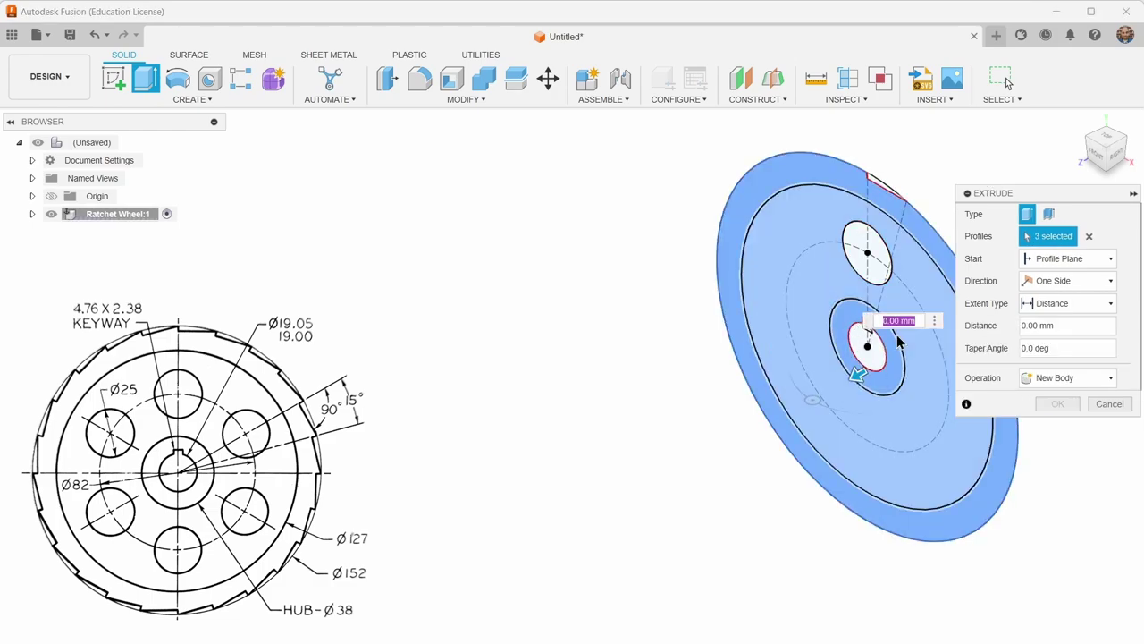
{"action": "left_click", "coordinate": [1081, 279]}
{"action": "left_click", "coordinate": [1003, 328]}
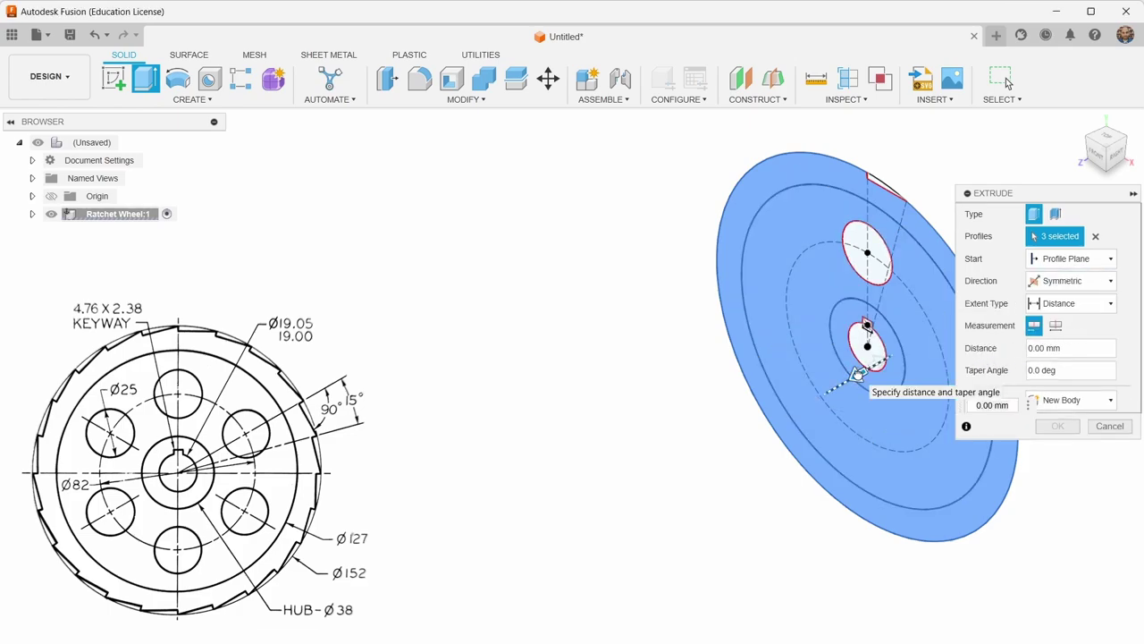
{"action": "left_click_drag", "start_coordinate": [856, 375], "coordinate": [838, 386]}
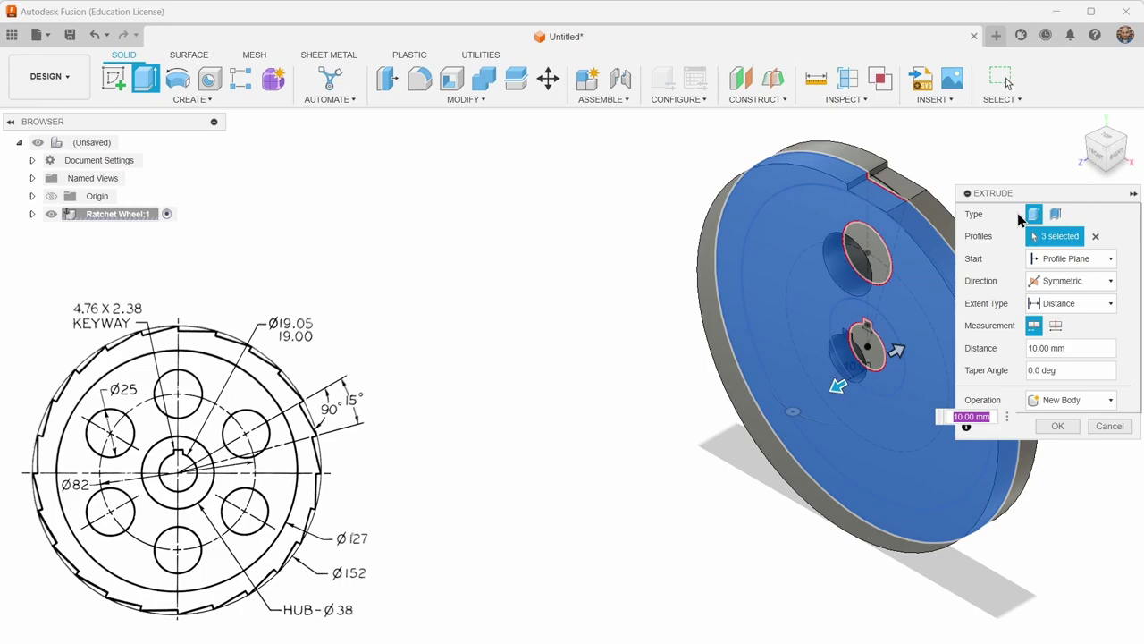
{"action": "left_click_drag", "start_coordinate": [1029, 196], "coordinate": [1074, 193]}
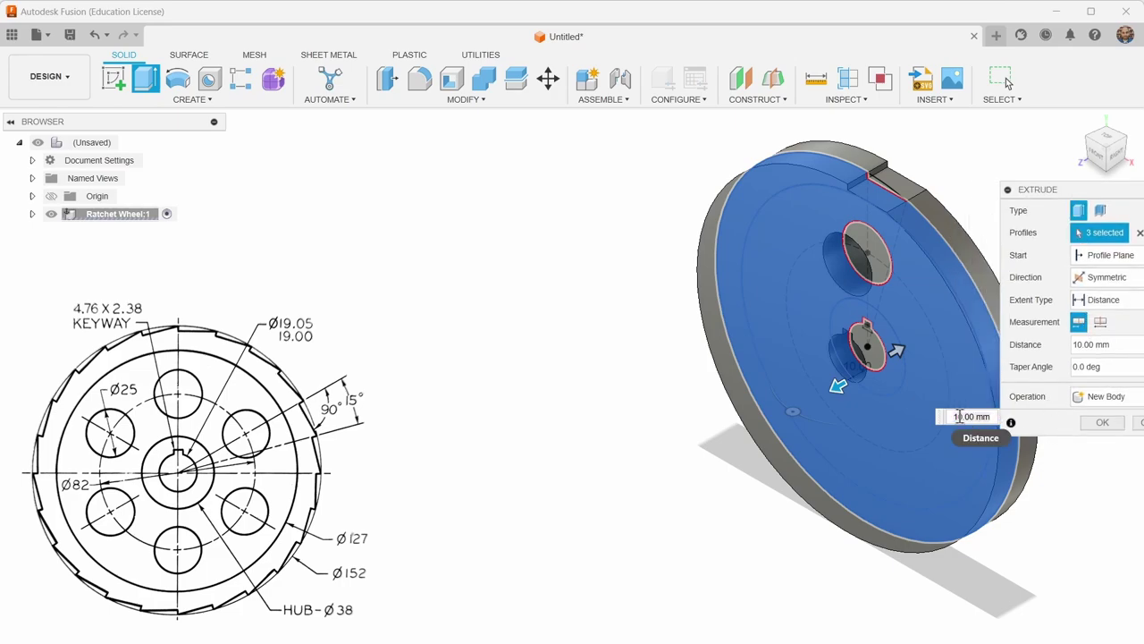
{"action": "type", "text": "5"}
{"action": "key", "text": "Tab"}
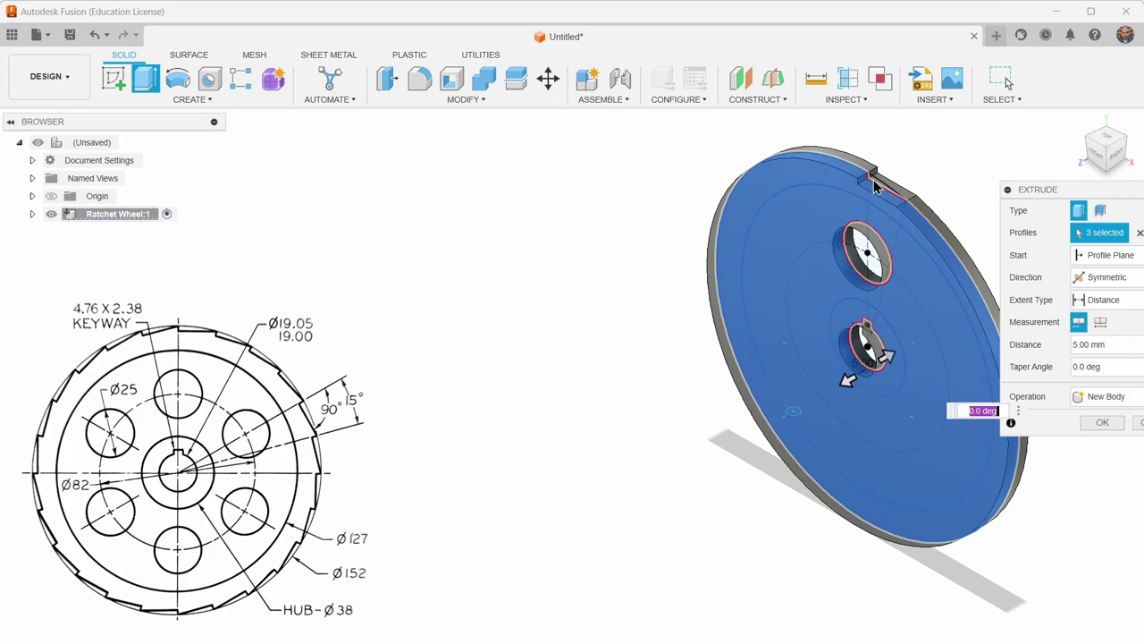
{"action": "left_click", "coordinate": [1102, 423]}
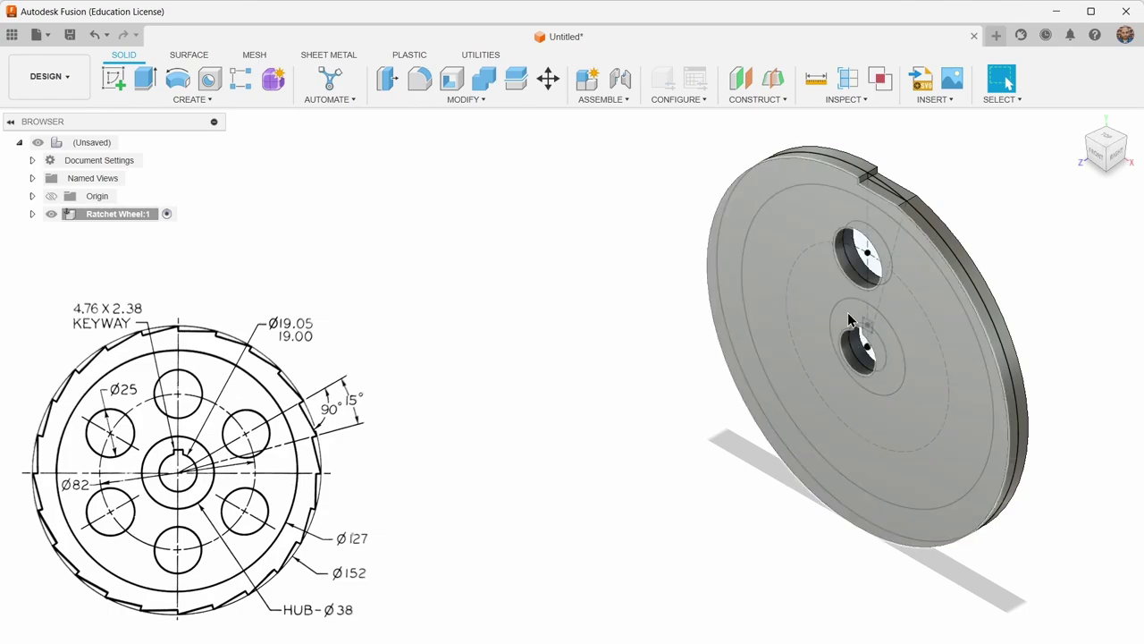
Step: Start a new extrusion and select the outer rim ring and inner hub ring profiles
{"action": "left_click", "coordinate": [145, 78]}
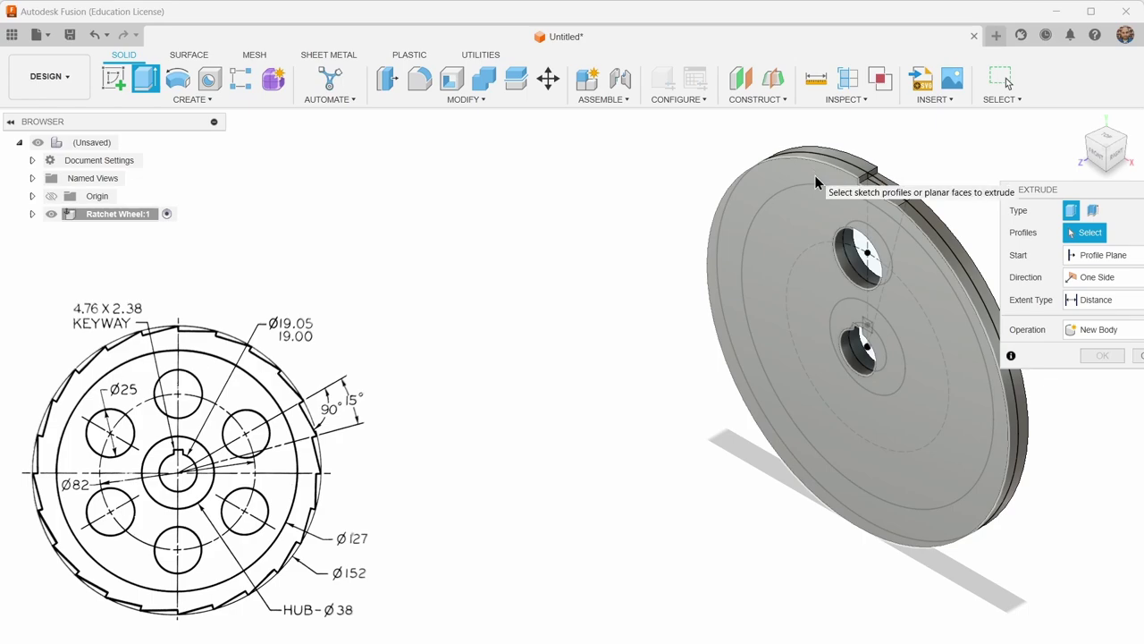
{"action": "left_click", "coordinate": [815, 184]}
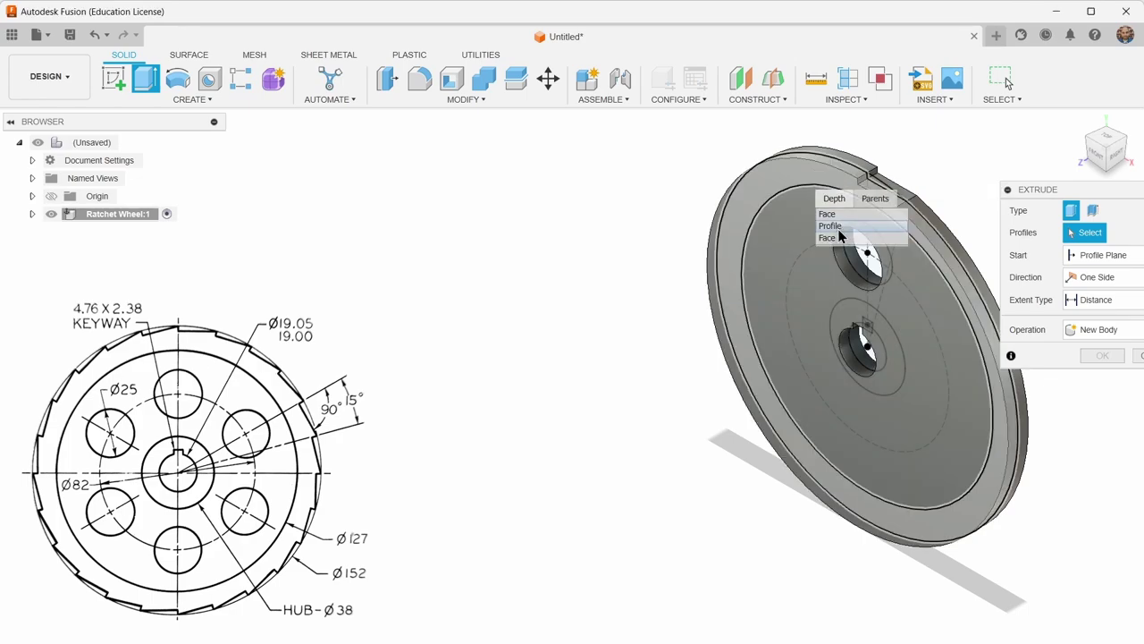
{"action": "left_click", "coordinate": [840, 235]}
{"action": "left_click", "coordinate": [858, 341]}
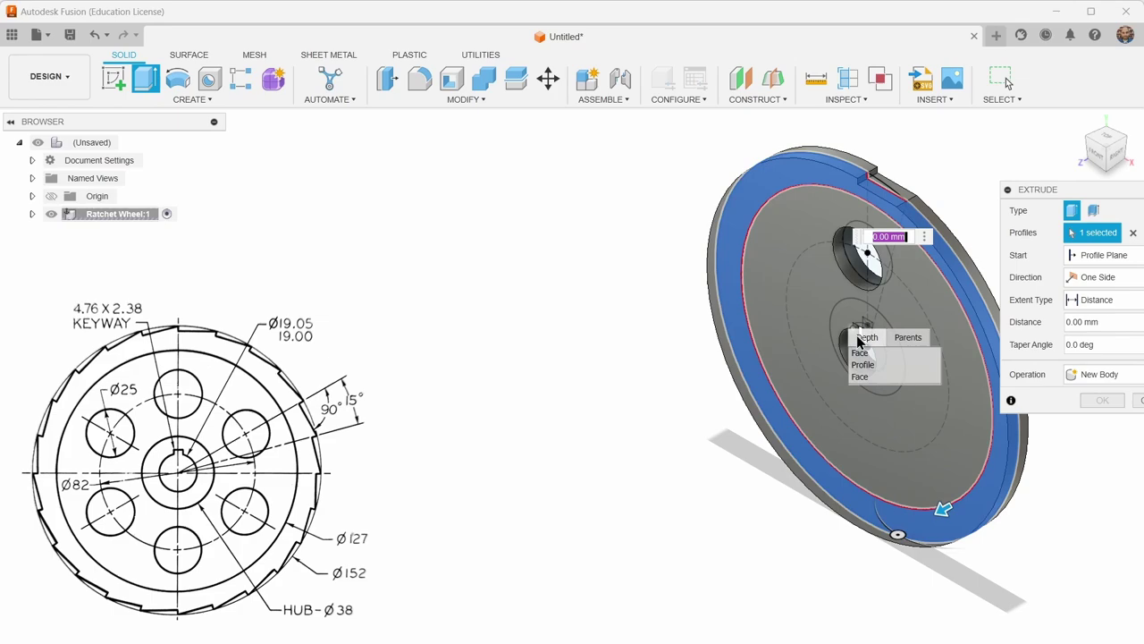
{"action": "left_click", "coordinate": [862, 365]}
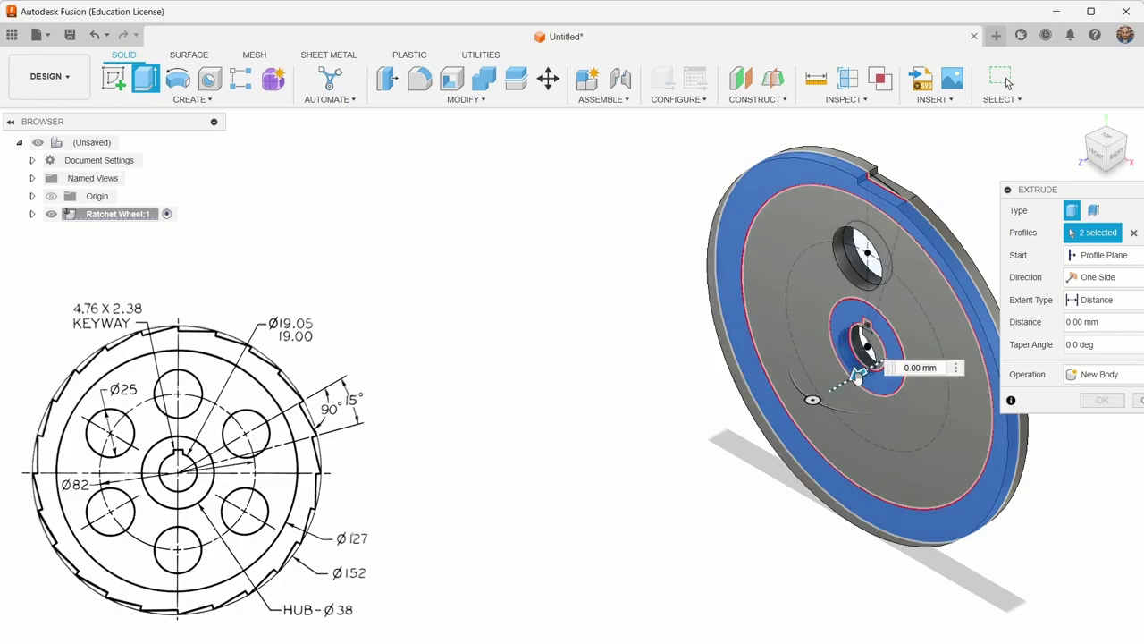
Step: Extrude the rings symmetrically 10 mm, joined to the existing wheel body
{"action": "left_click", "coordinate": [1098, 278]}
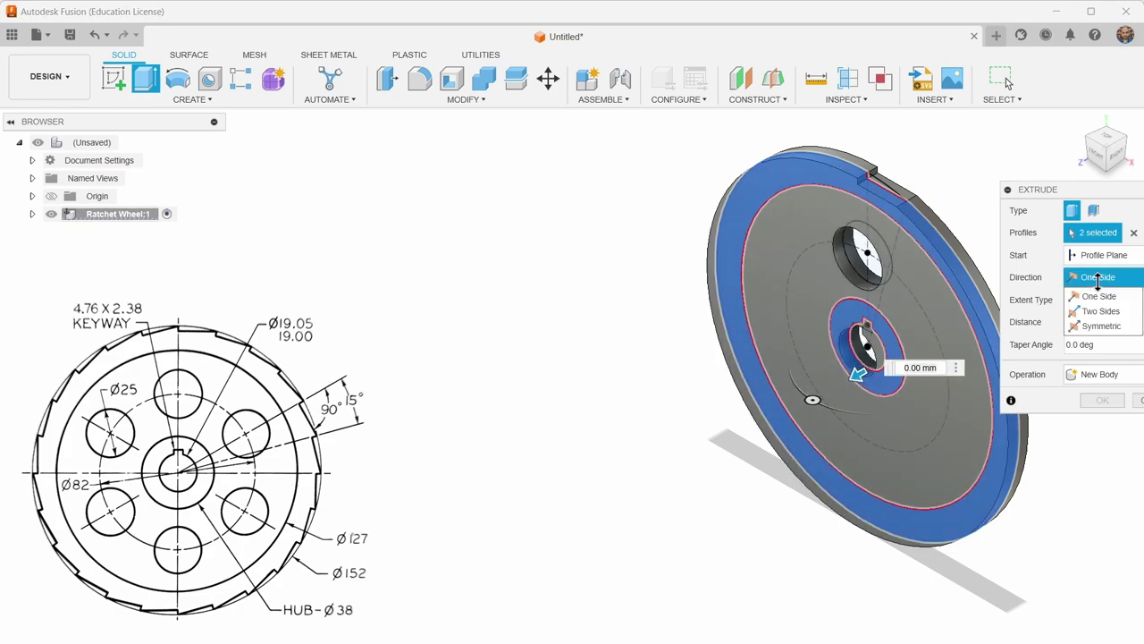
{"action": "left_click", "coordinate": [1101, 325]}
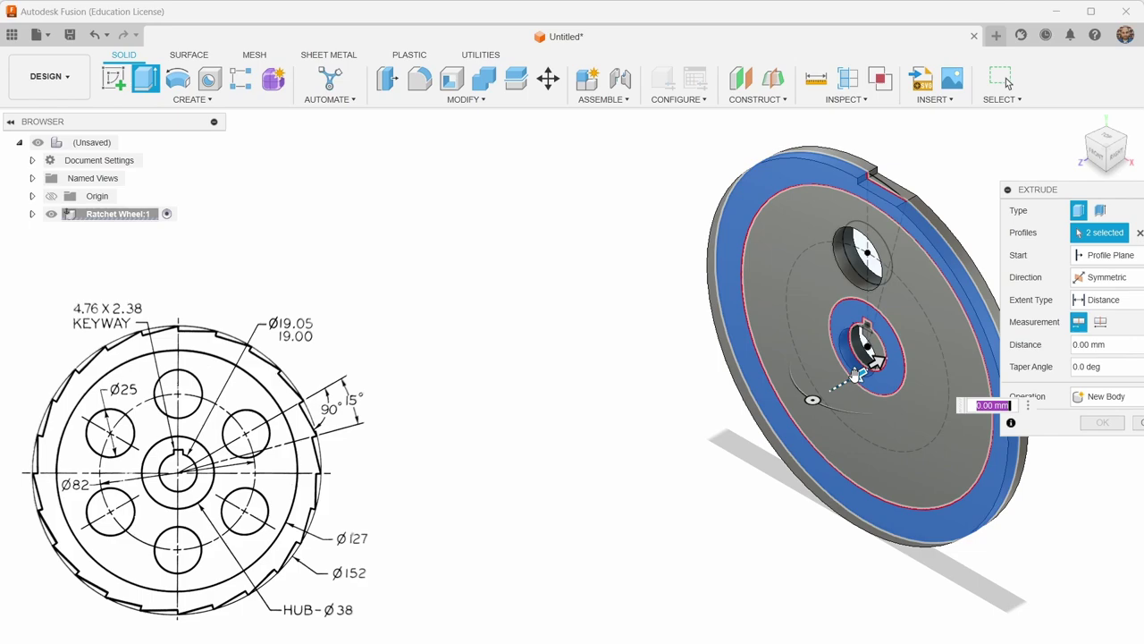
{"action": "type", "text": "10"}
{"action": "key", "text": "Return"}
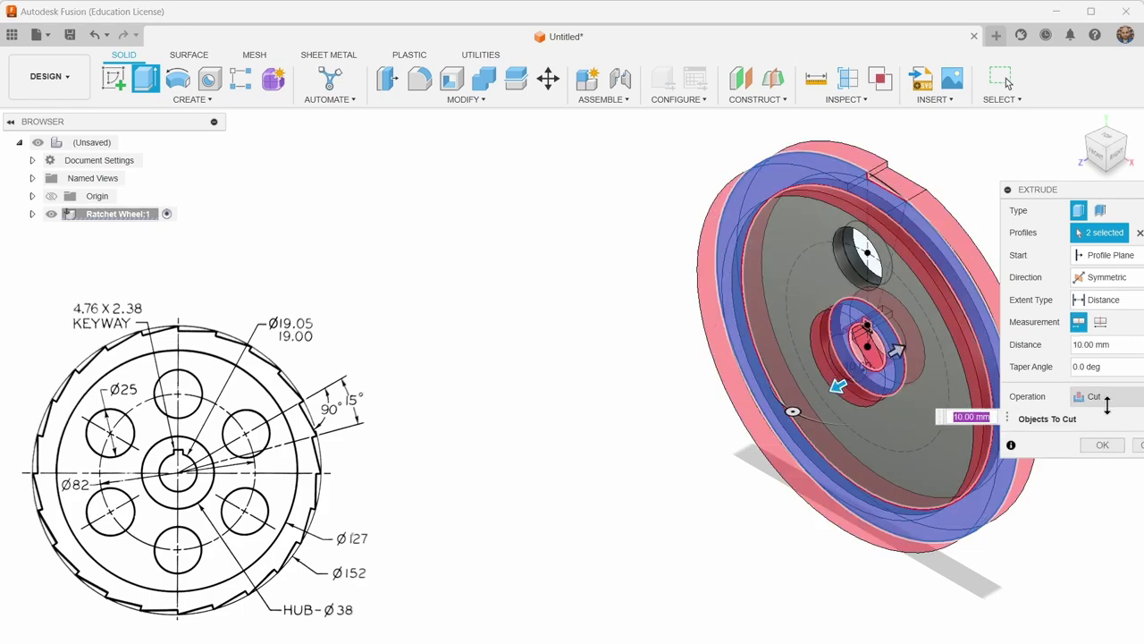
{"action": "left_click", "coordinate": [1105, 398]}
{"action": "left_click", "coordinate": [1102, 416]}
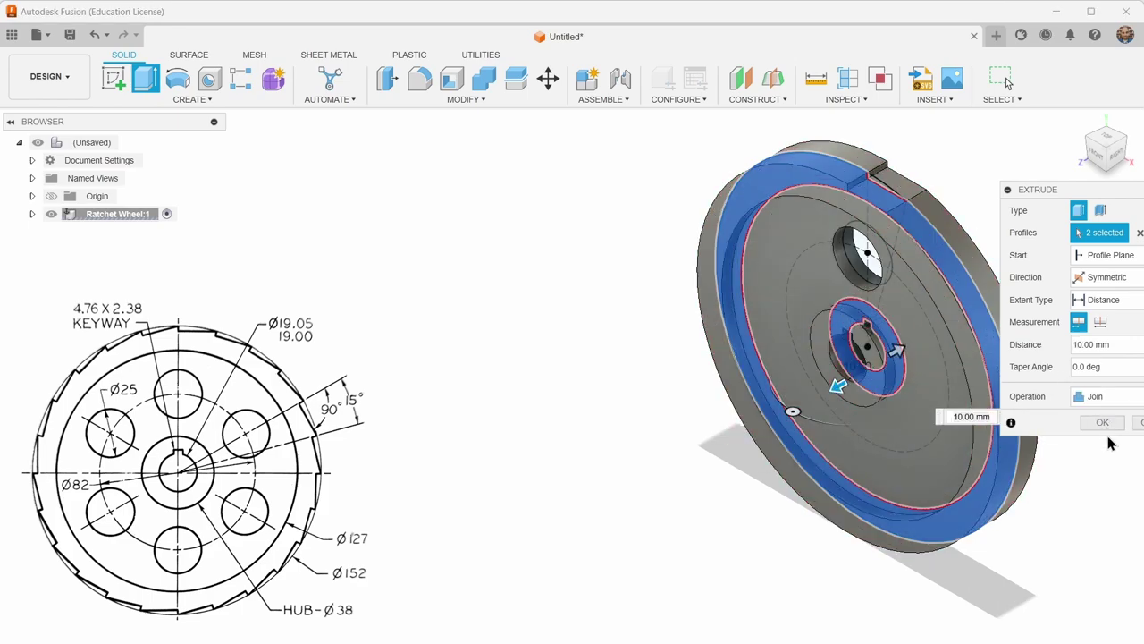
{"action": "left_click", "coordinate": [1103, 423]}
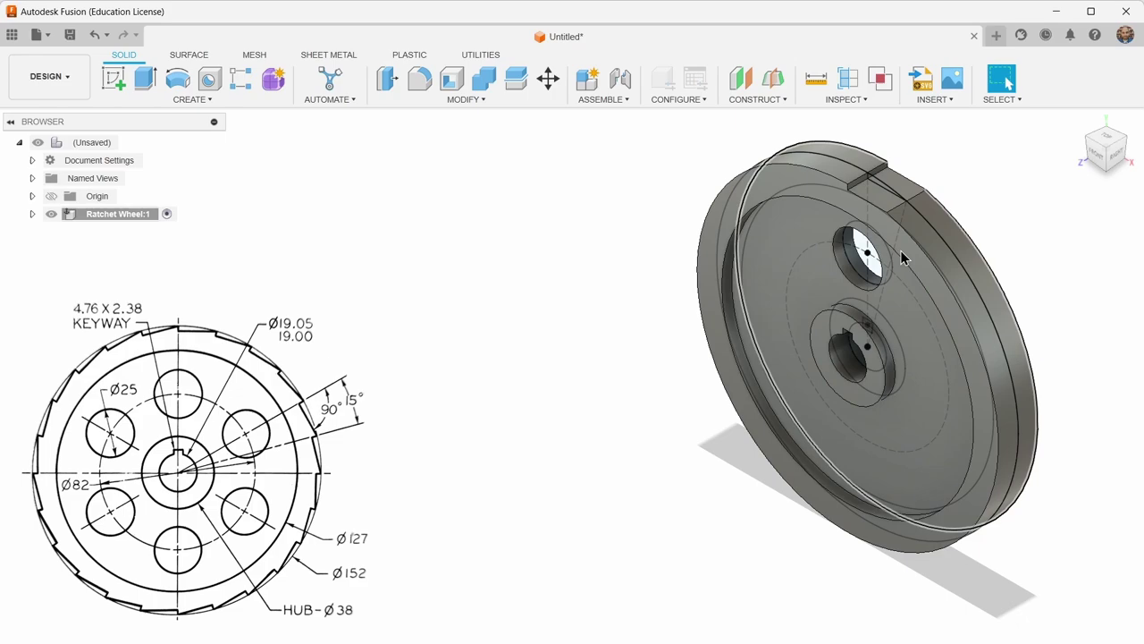
Step: Expand Ratchet Wheel:1 in the browser, orbit to inspect the wheel's edge, then return home
{"action": "left_click", "coordinate": [33, 214]}
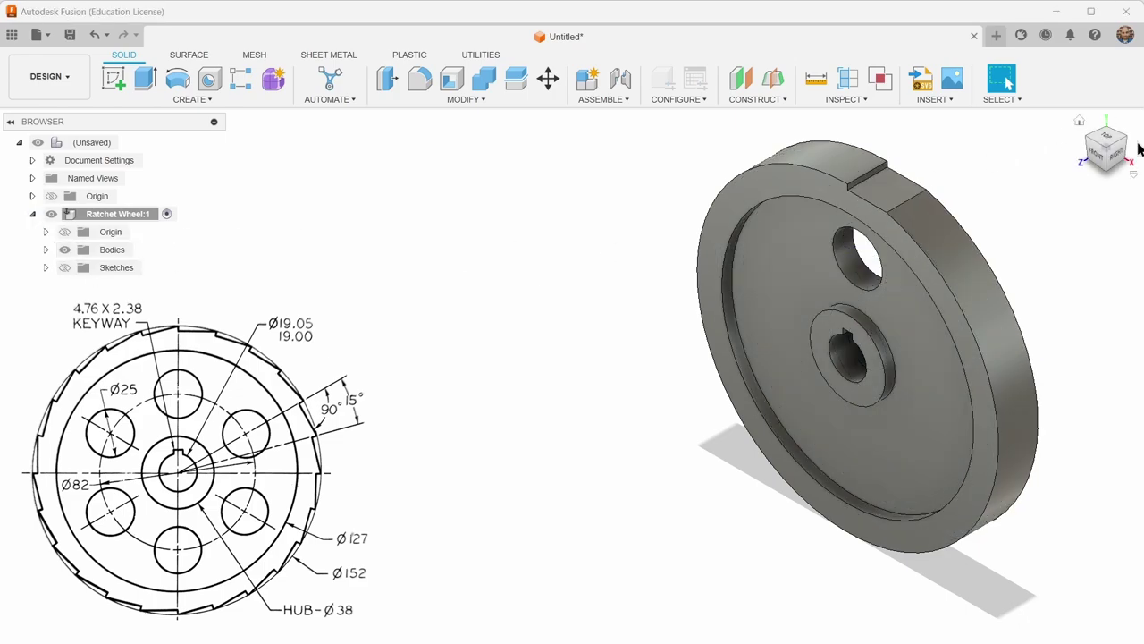
{"action": "mouse_move", "coordinate": [866, 187]}
{"action": "middle_mouse_down", "text": "shift"}
{"action": "mouse_move", "coordinate": [572, 395]}
{"action": "mouse_move", "coordinate": [679, 358]}
{"action": "mouse_move", "coordinate": [914, 230]}
{"action": "mouse_move", "coordinate": [876, 365]}
{"action": "middle_mouse_up", "text": "shift"}
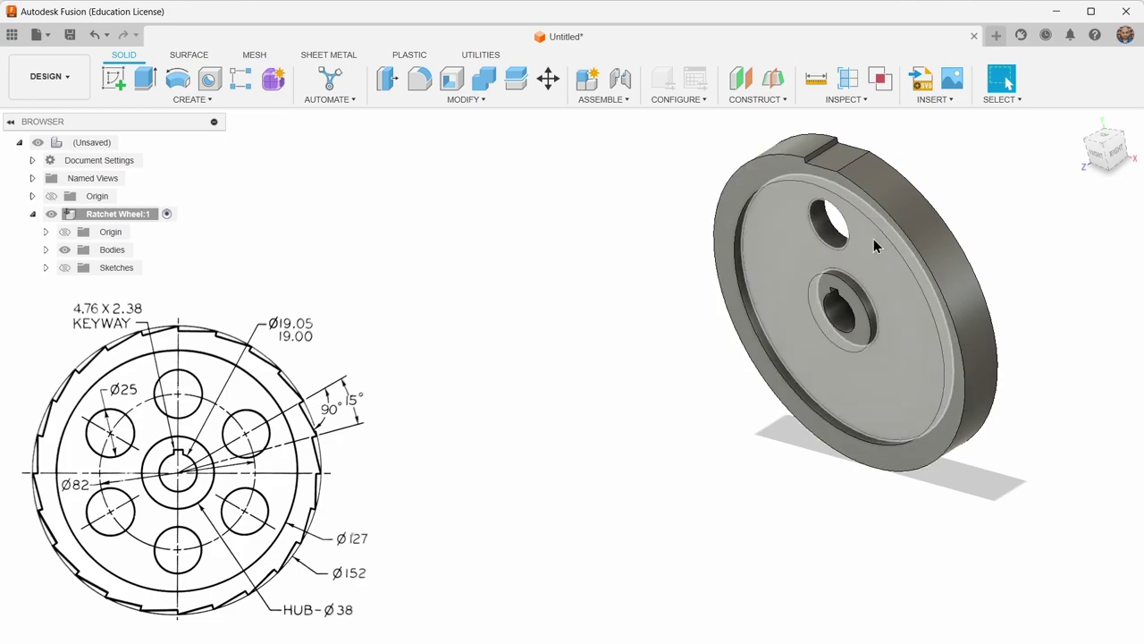
{"action": "left_click", "coordinate": [1080, 122]}
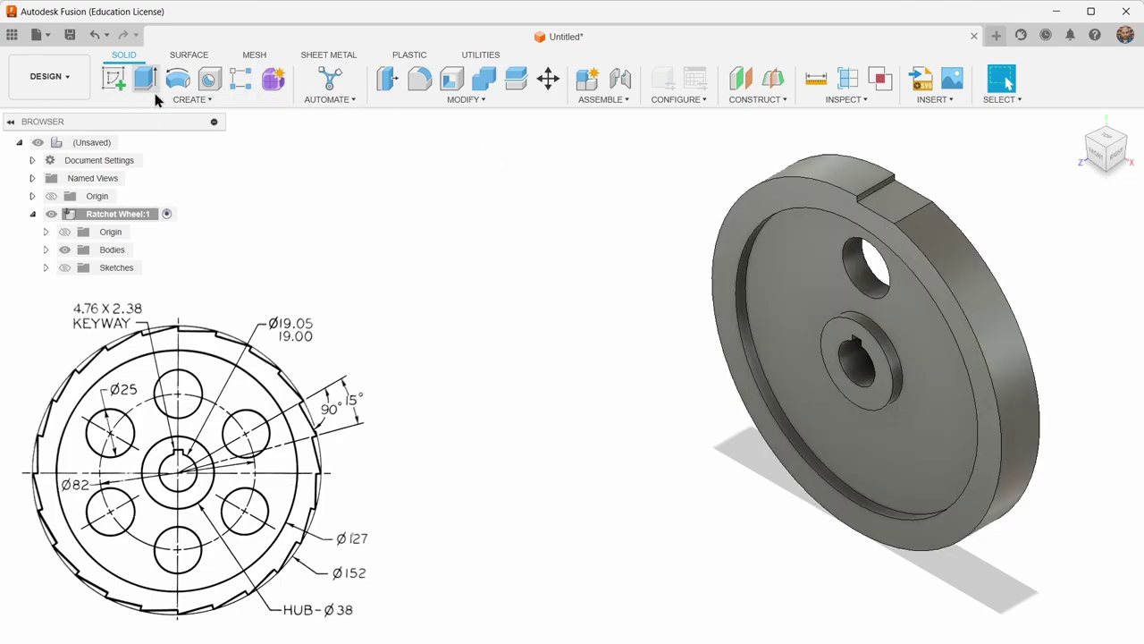
Step: Start a Faces circular pattern and select the bolt hole's inner wall
{"action": "left_click", "coordinate": [193, 98]}
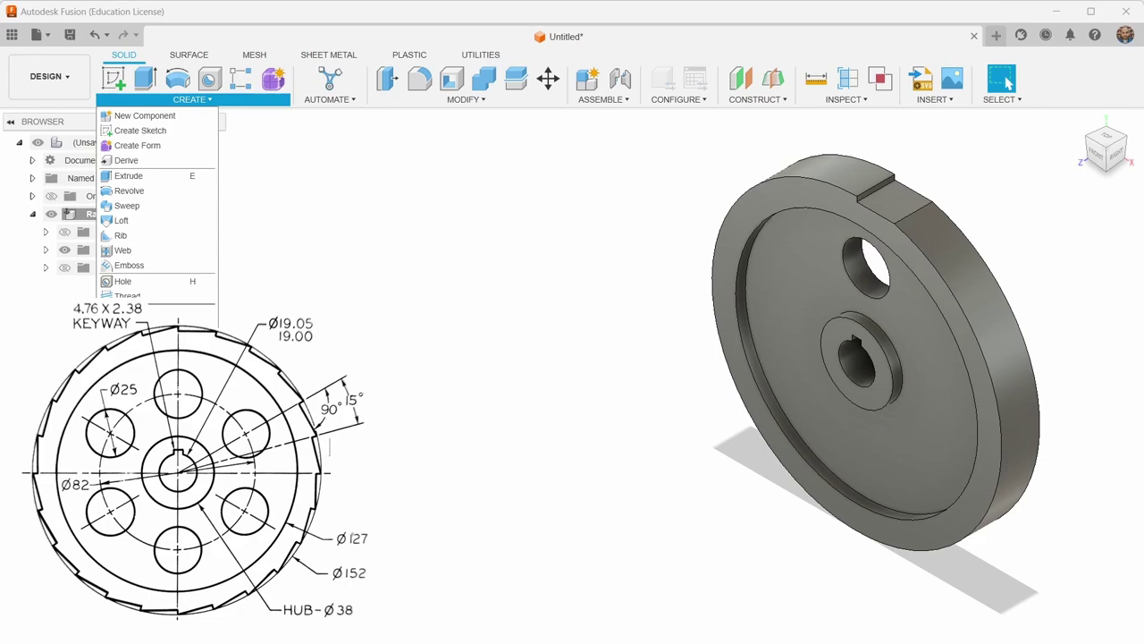
{"action": "left_click", "coordinate": [322, 384]}
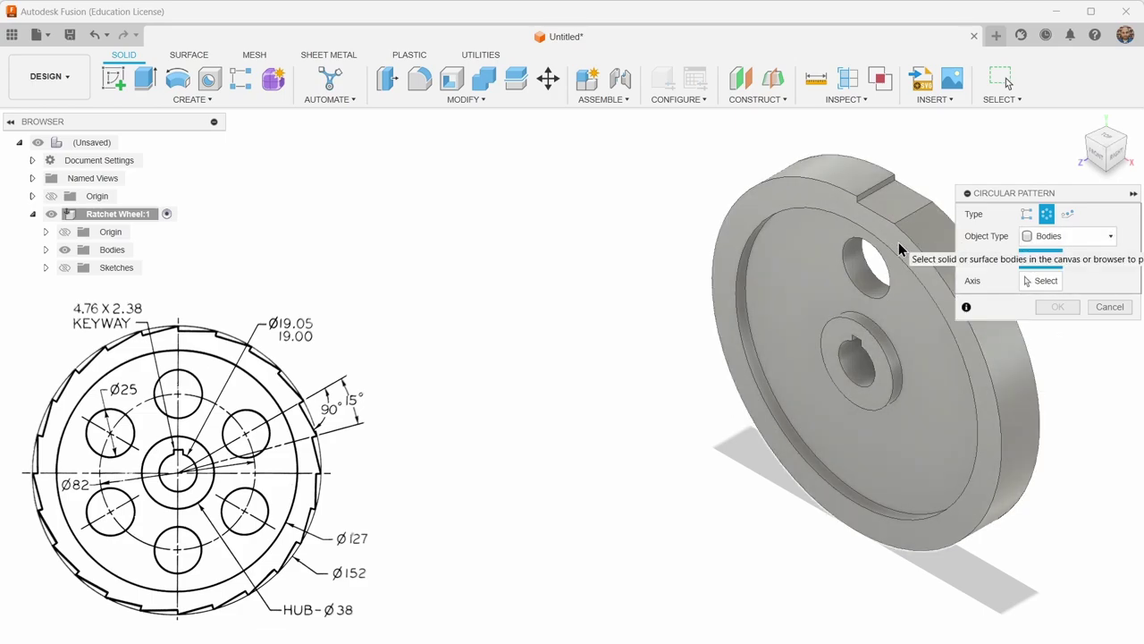
{"action": "left_click", "coordinate": [1078, 239]}
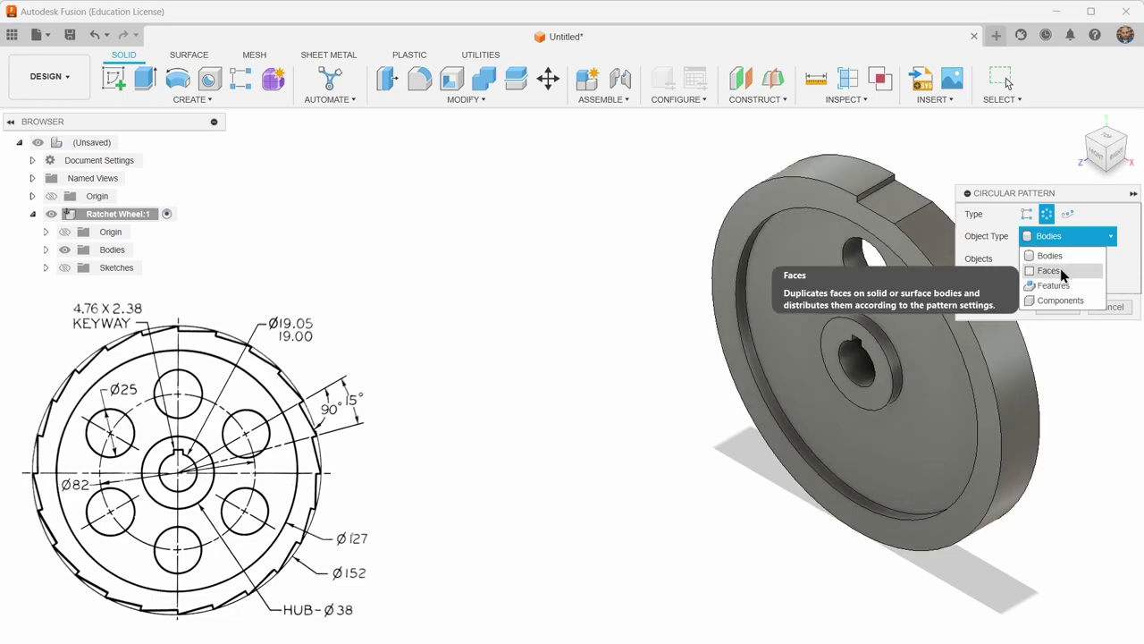
{"action": "left_click", "coordinate": [1060, 269]}
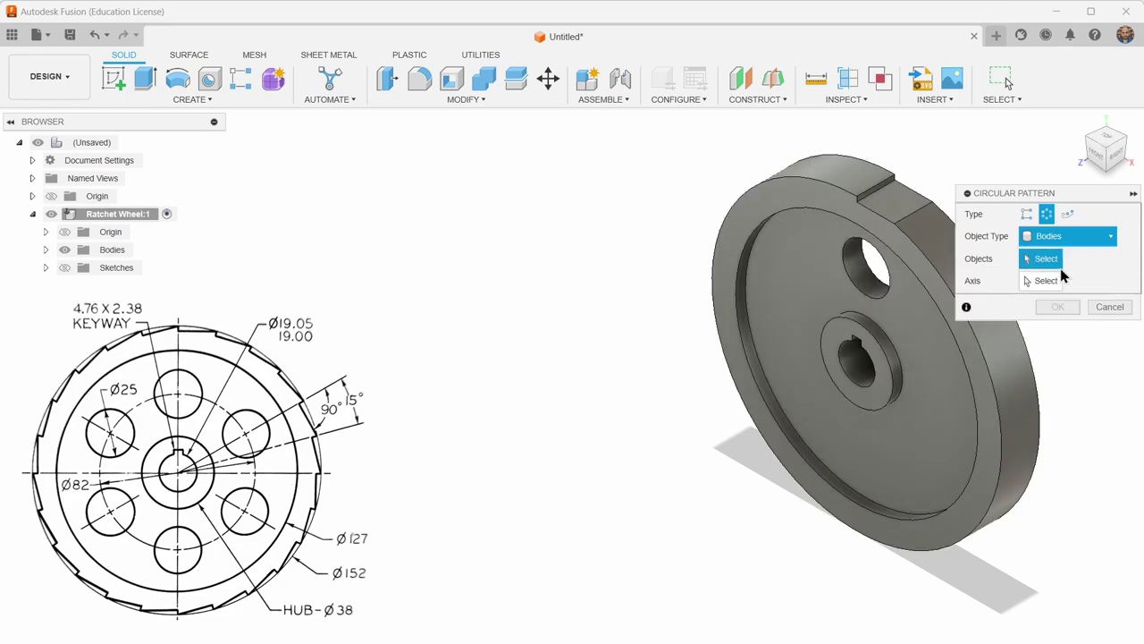
{"action": "left_click", "coordinate": [860, 269]}
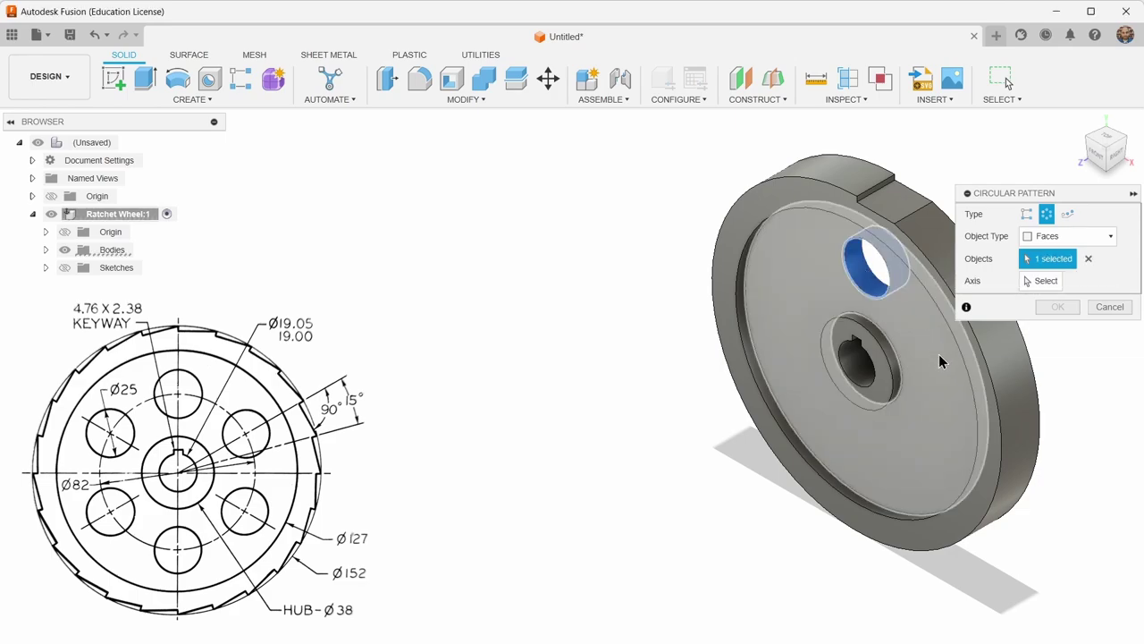
{"action": "left_click", "coordinate": [1032, 283]}
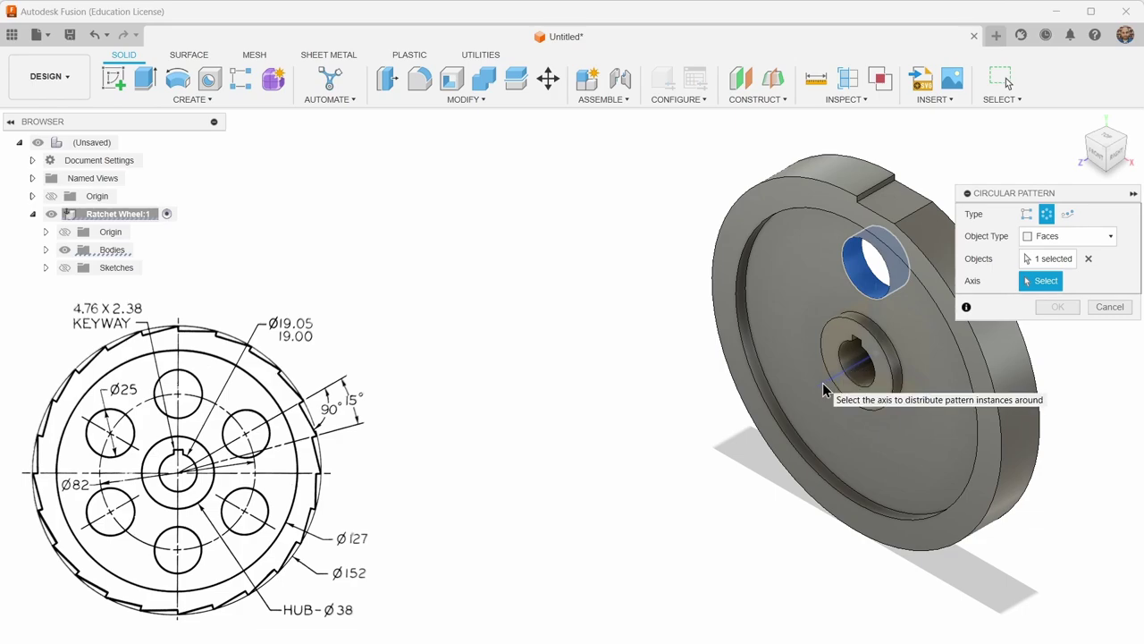
Step: Pattern the hole around the rim's circular edge with a quantity of 6
{"action": "left_click", "coordinate": [771, 223]}
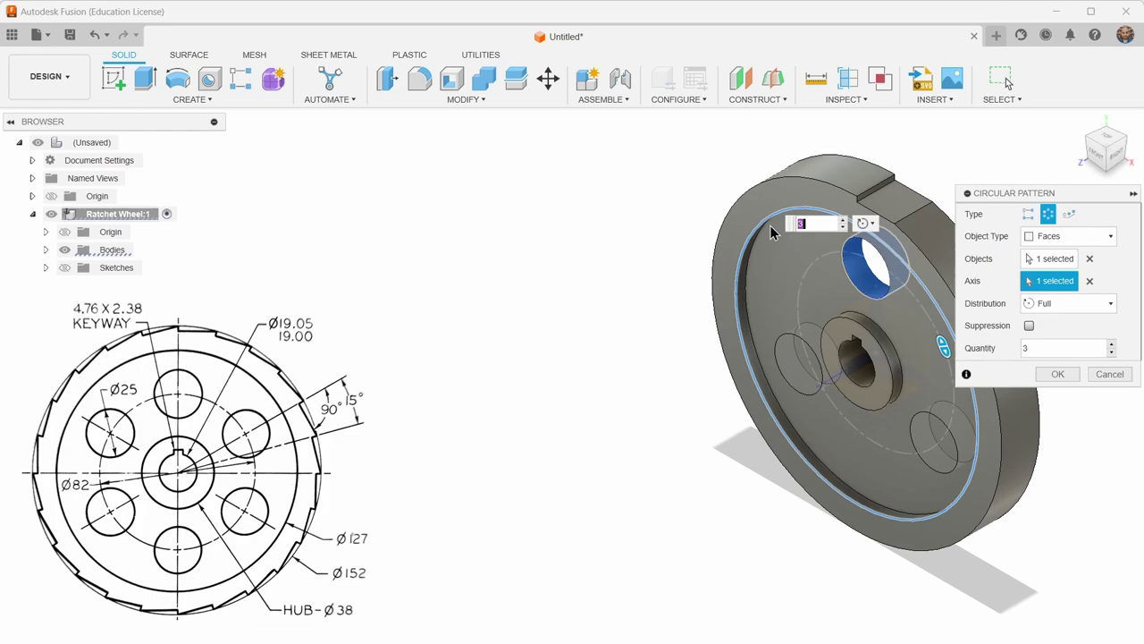
{"action": "left_click", "coordinate": [1112, 344]}
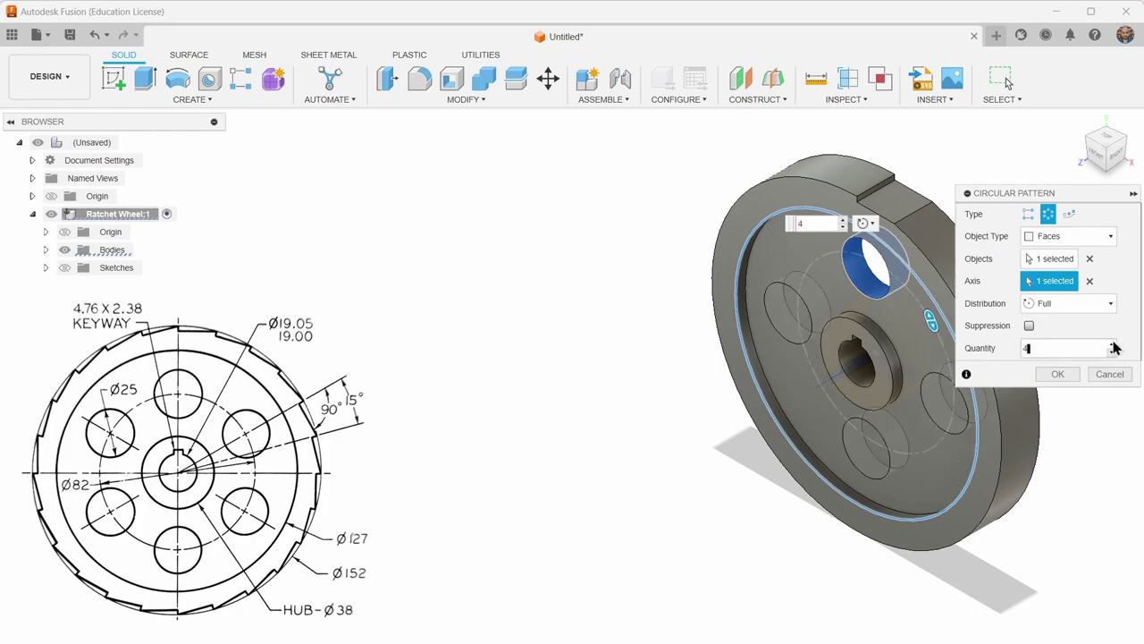
{"action": "left_click", "coordinate": [1112, 344]}
{"action": "left_click", "coordinate": [1113, 344]}
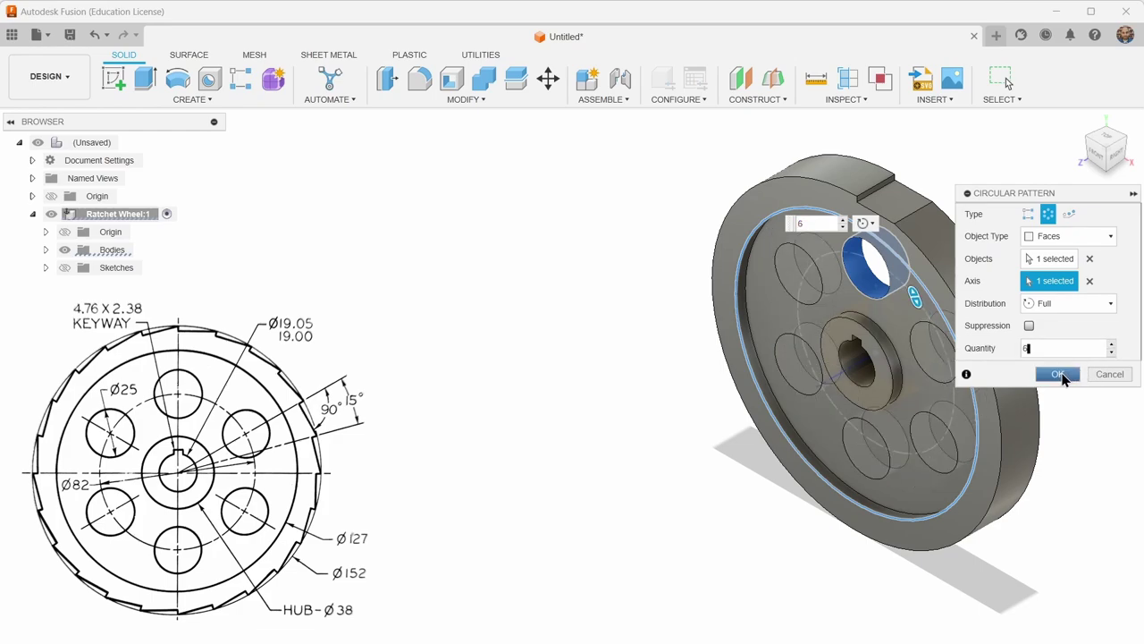
{"action": "left_click", "coordinate": [1057, 374]}
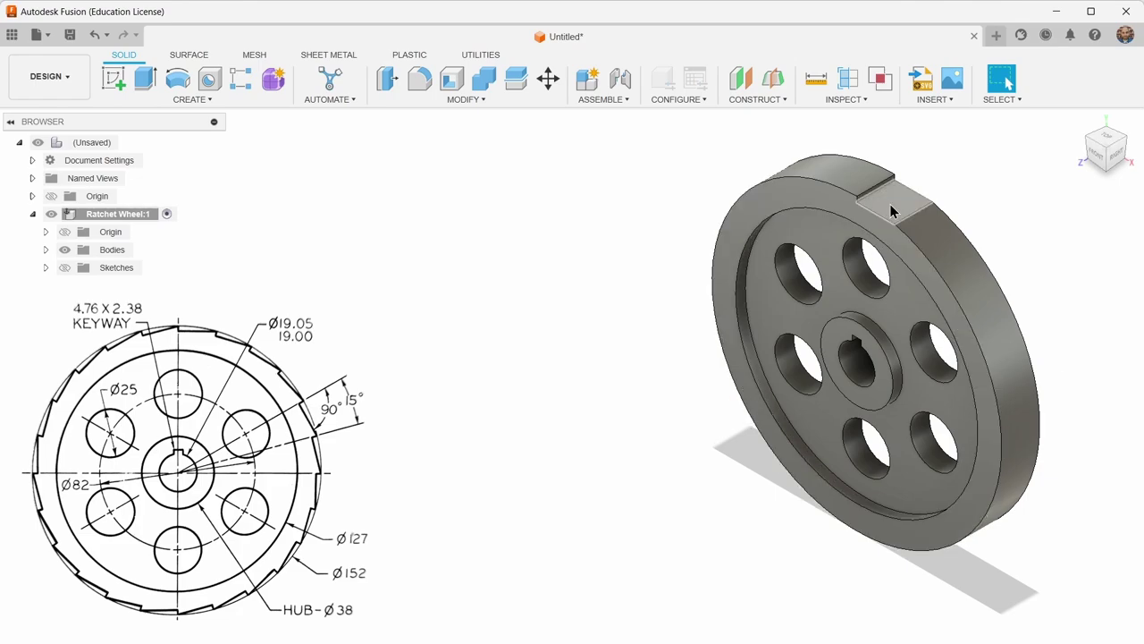
Step: Start another circular pattern with the notch's top face and side wall selected
{"action": "left_click", "coordinate": [192, 99]}
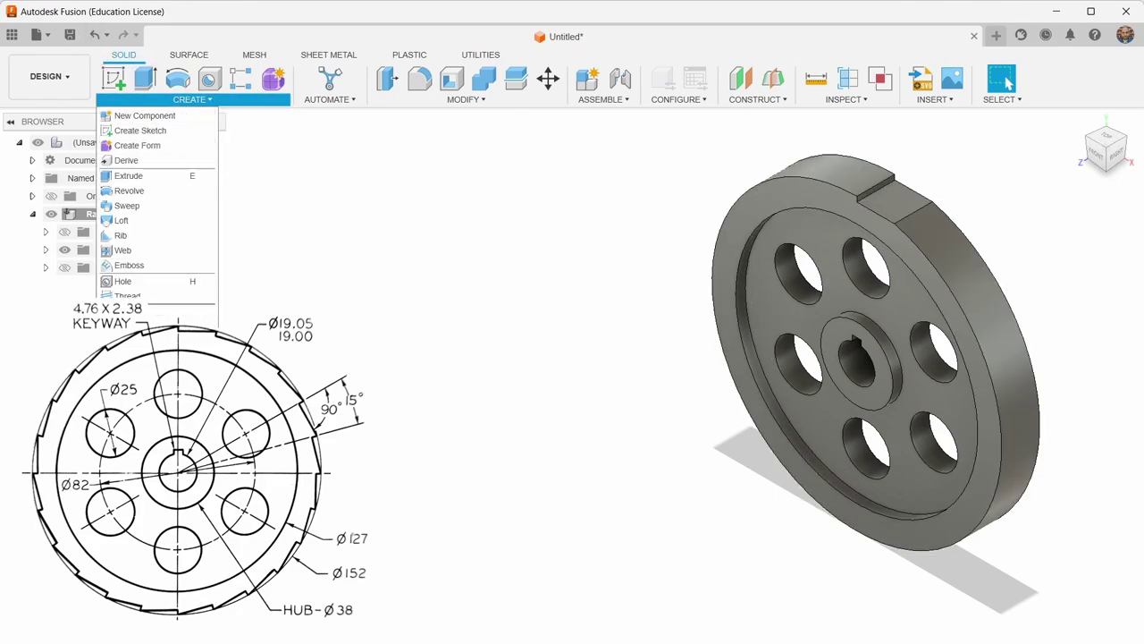
{"action": "left_click", "coordinate": [268, 402]}
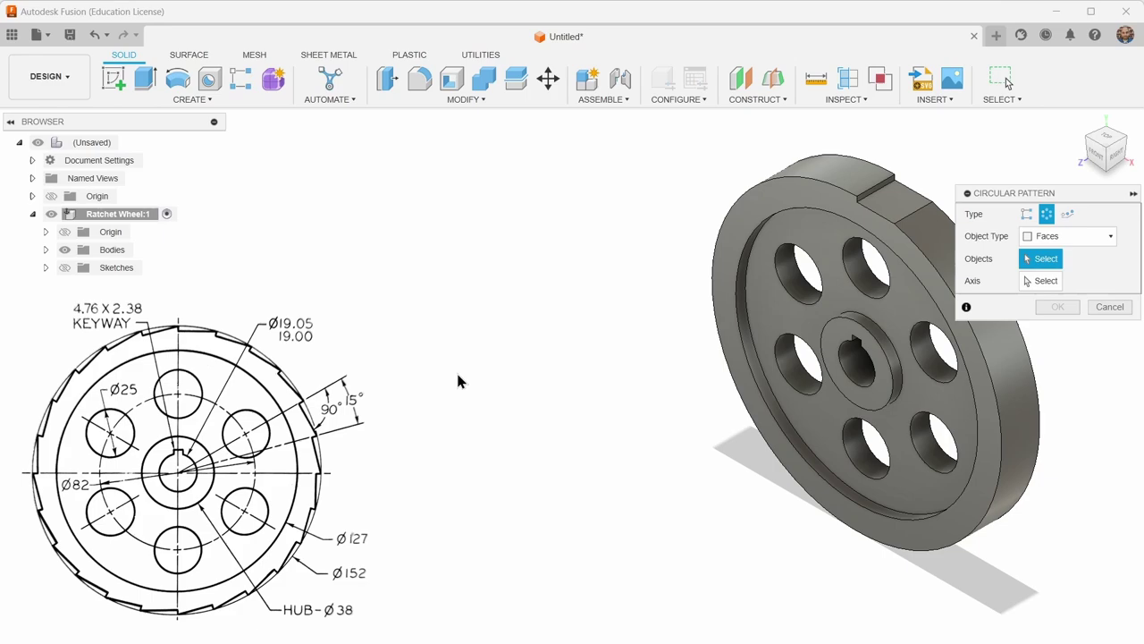
{"action": "left_click", "coordinate": [879, 196]}
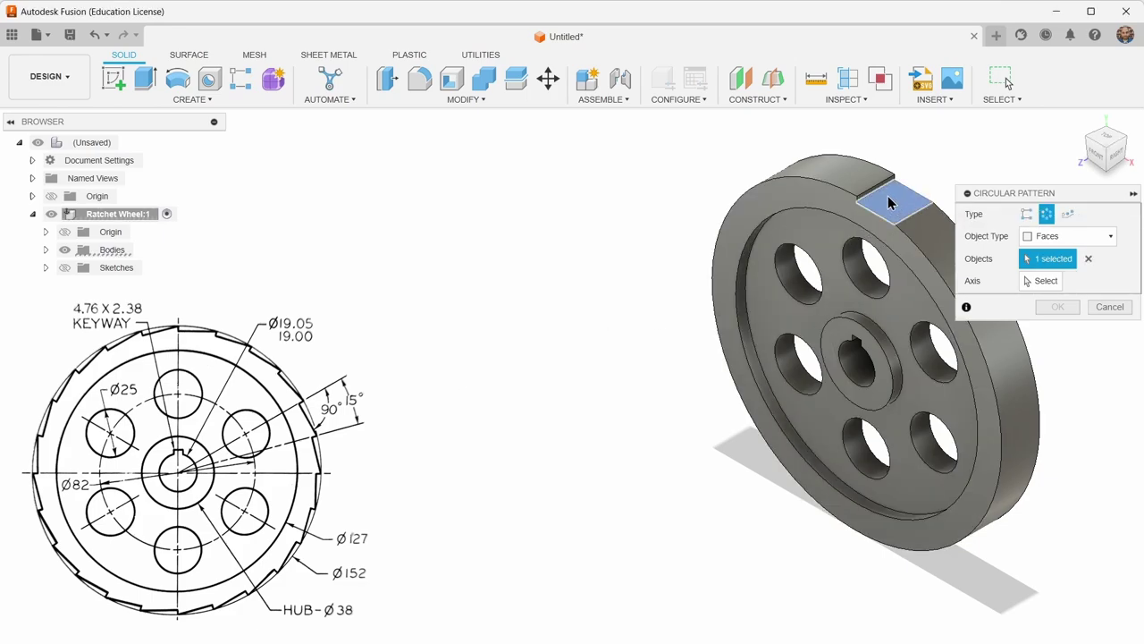
{"action": "left_click", "coordinate": [875, 189]}
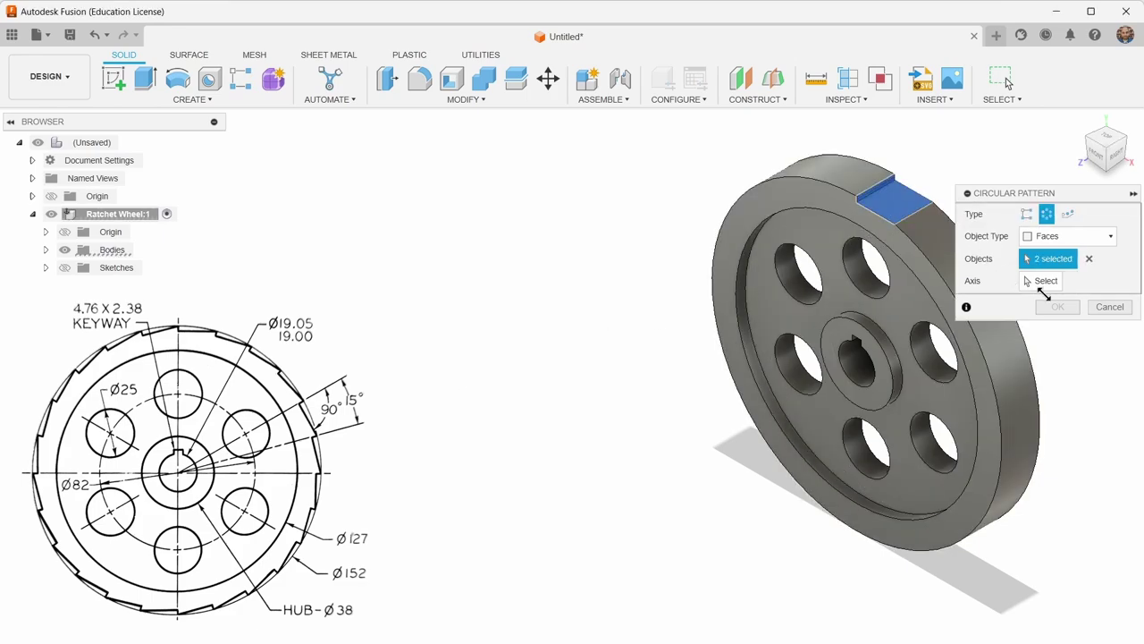
Step: Pattern the notch around the wheel's circular edge with quantity 360/15 (24 teeth)
{"action": "left_click", "coordinate": [1044, 280]}
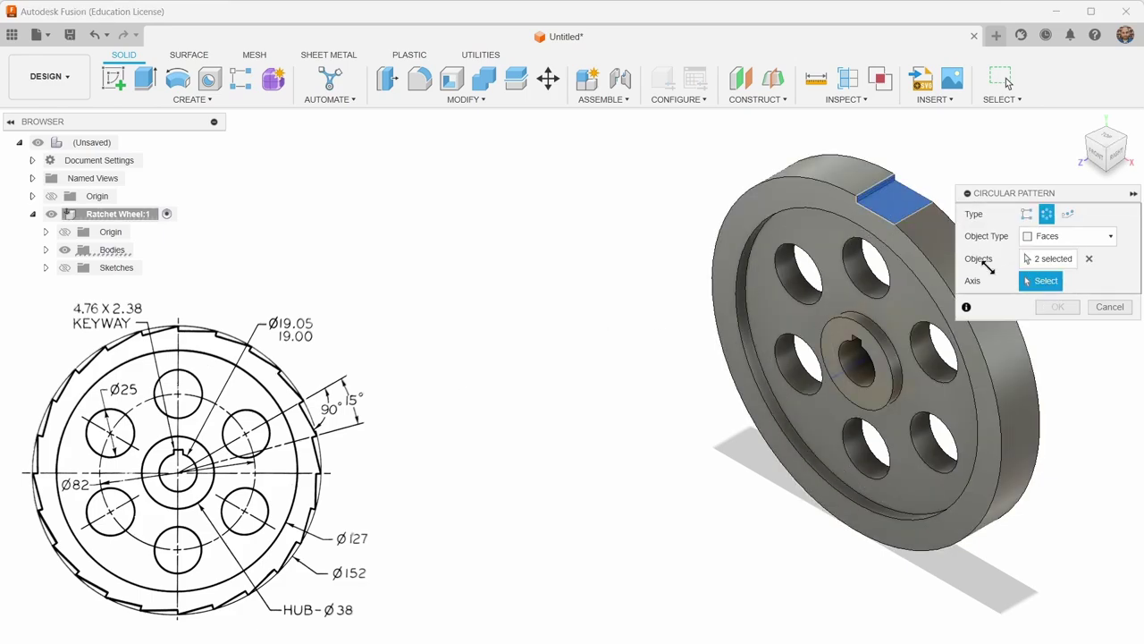
{"action": "left_click", "coordinate": [798, 218]}
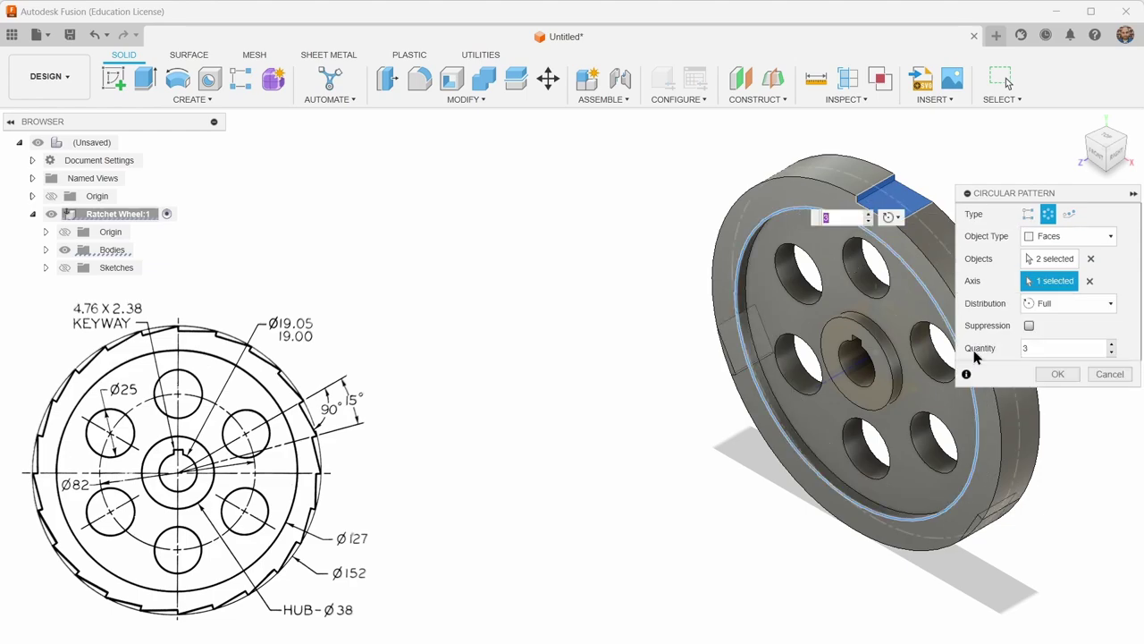
{"action": "double_click", "coordinate": [1068, 348]}
{"action": "type", "text": "360/15"}
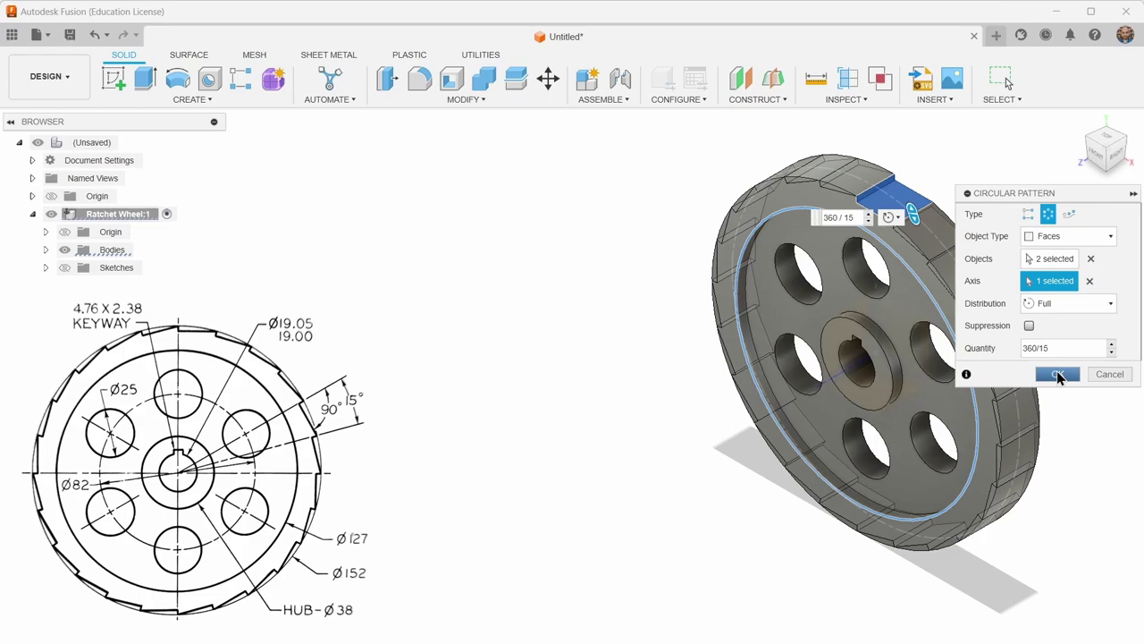
{"action": "left_click", "coordinate": [1057, 375]}
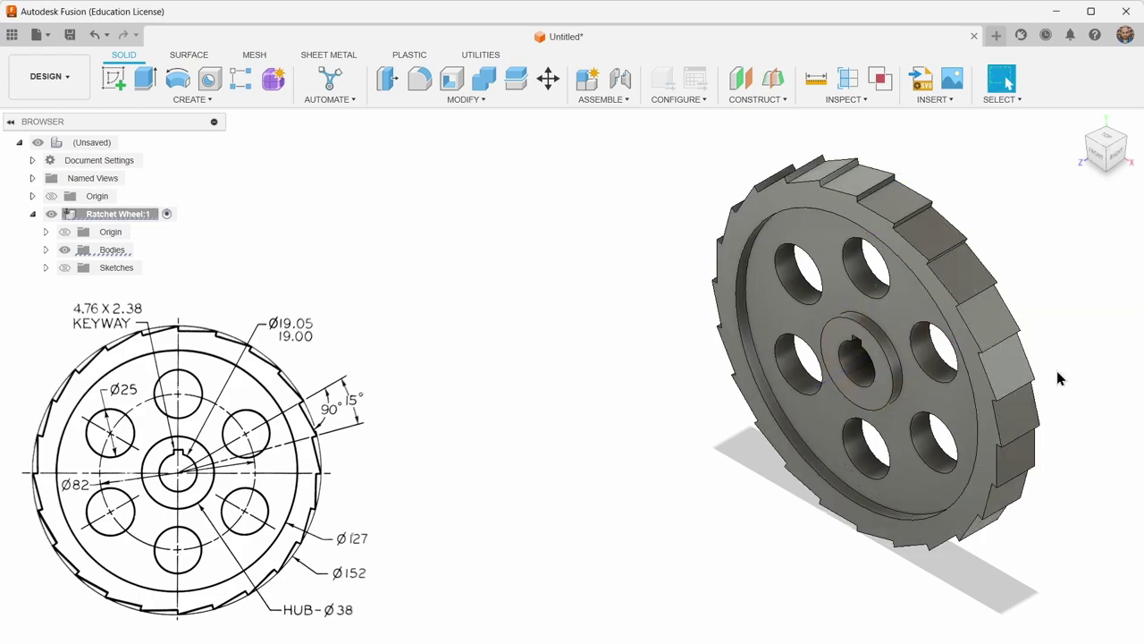
{"action": "left_click", "coordinate": [1098, 160]}
{"action": "left_click", "coordinate": [1079, 121]}
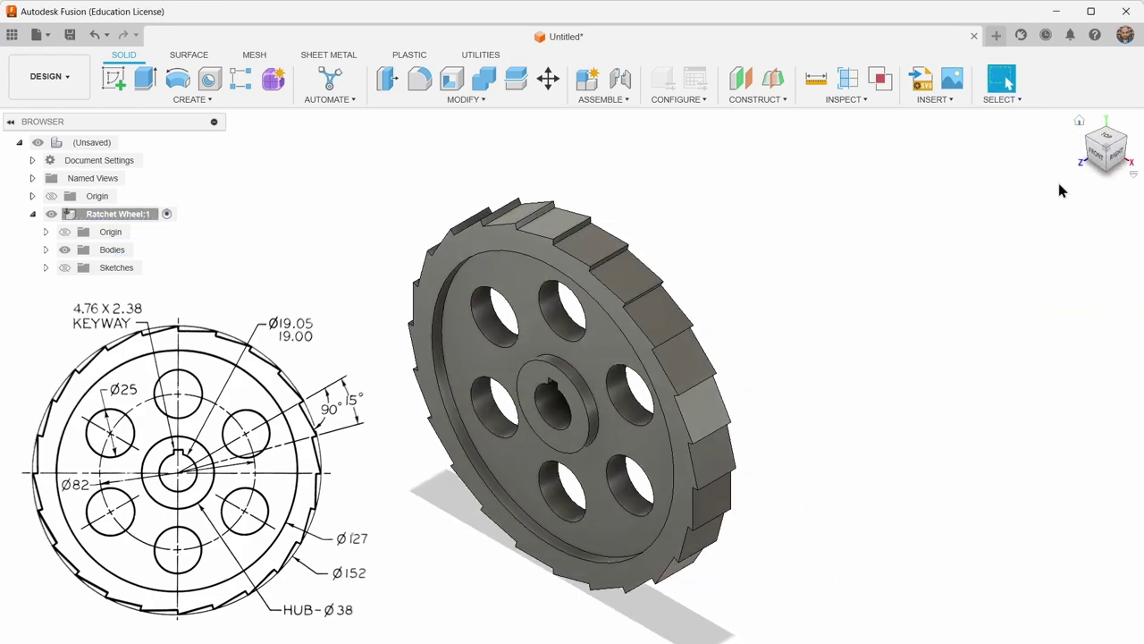